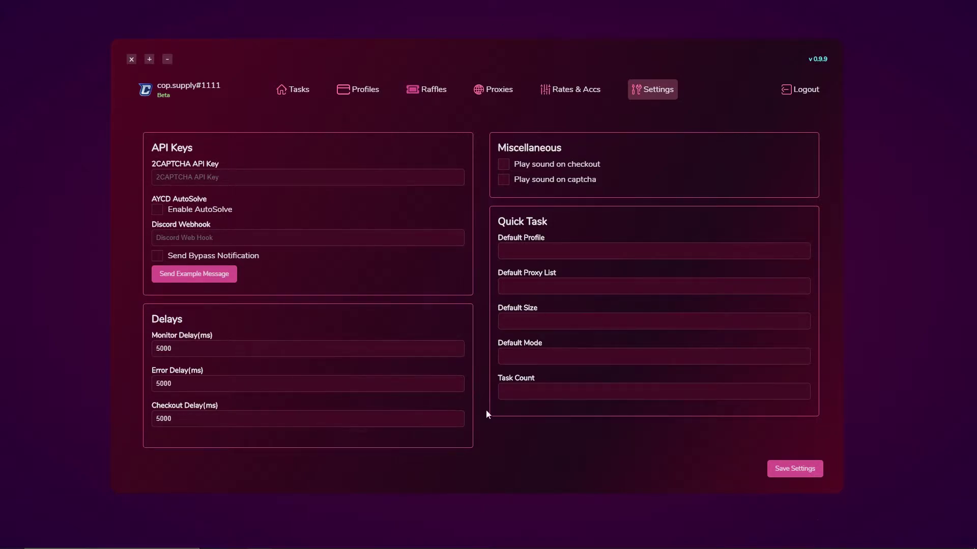
# Enlarge the cop.supply window slightly by dragging its bottom-right corner while Settings stays open
pyautogui.moveTo(841, 492)
pyautogui.mouseDown()
pyautogui.moveTo(967, 542)
pyautogui.moveTo(654, 349)
pyautogui.moveTo(857, 496)
pyautogui.mouseUp()
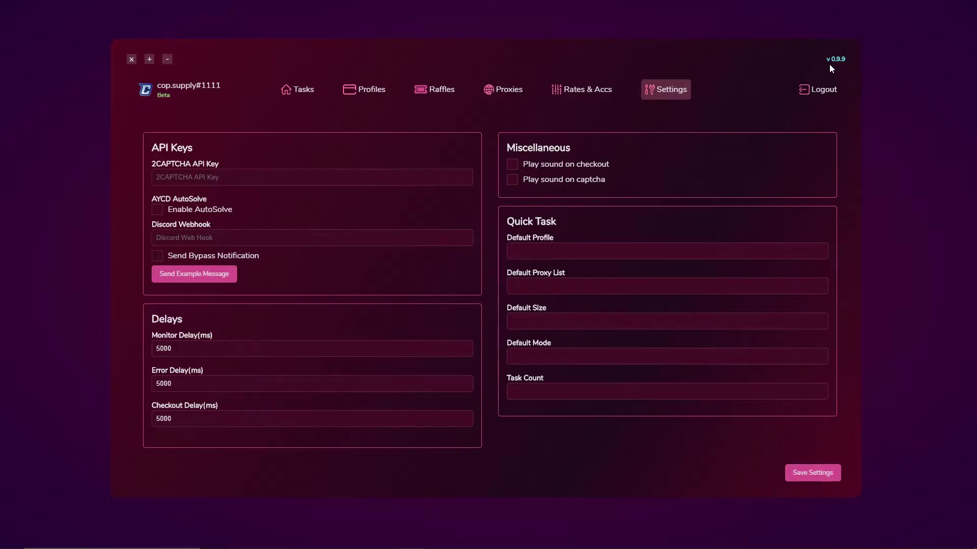
# Maximize the cop.supply window and toggle Enable AutoSolve on and off, leaving it disabled
pyautogui.click(150, 60)
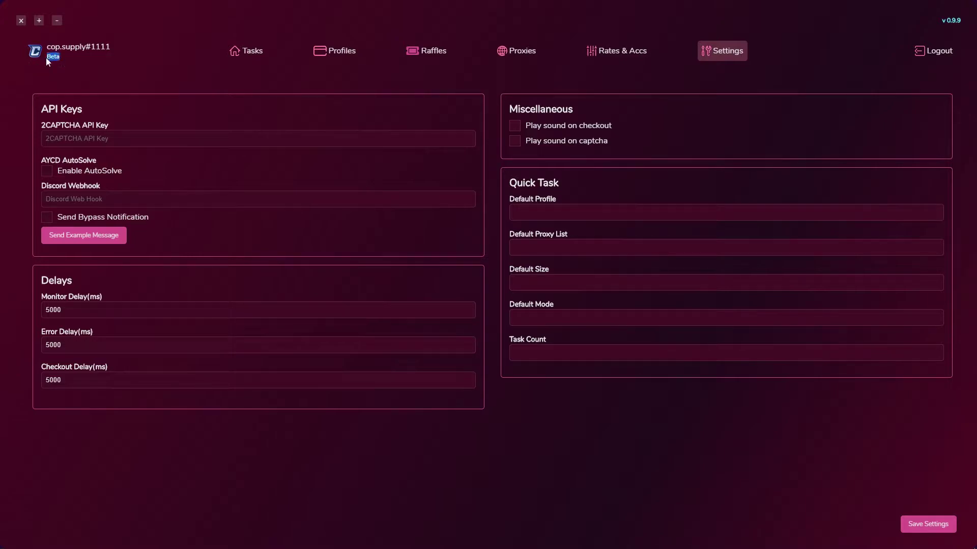
pyautogui.click(60, 69)
pyautogui.click(48, 175)
pyautogui.click(48, 174)
pyautogui.click(48, 175)
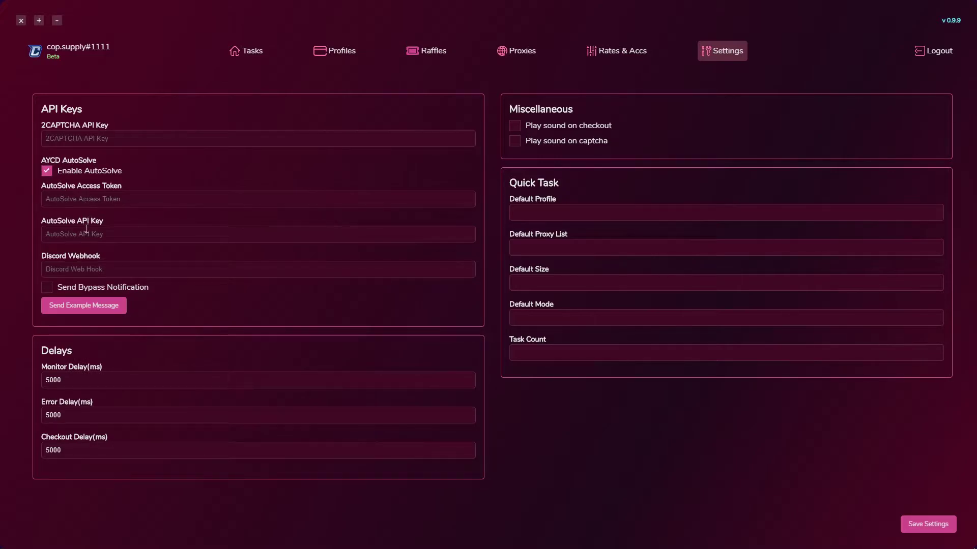
pyautogui.click(47, 175)
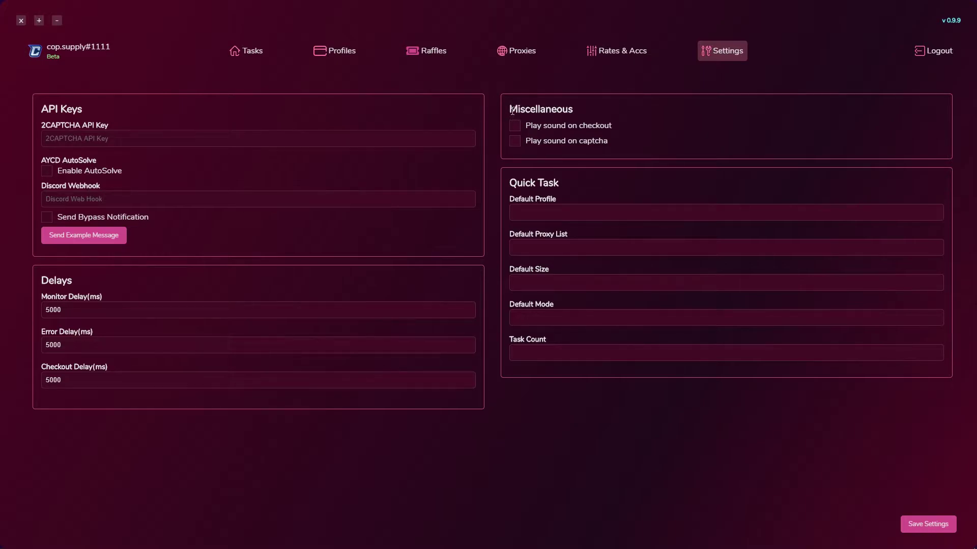
# Turn on the captcha sound and look through Default Profile, Proxy List, Size and Mode unchanged
pyautogui.click(514, 141)
pyautogui.click(837, 215)
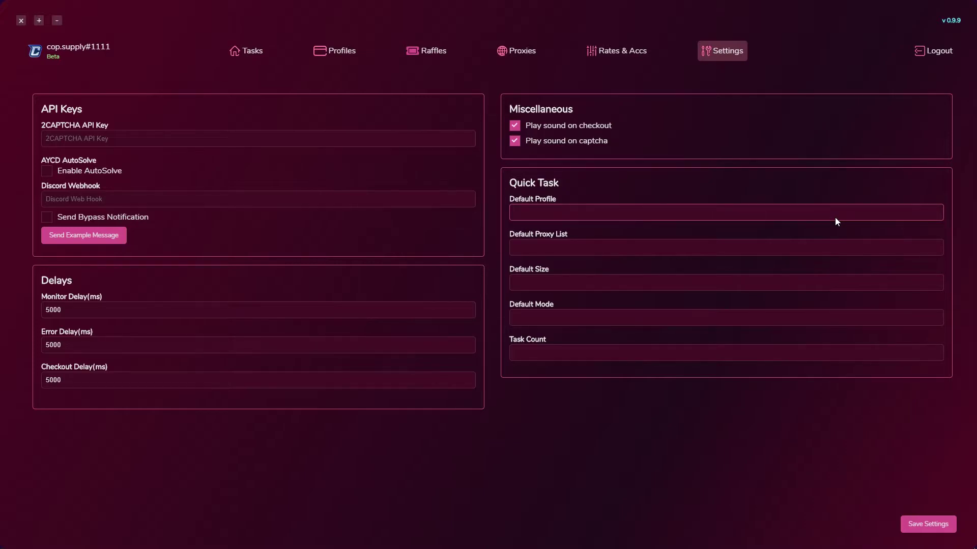
pyautogui.click(751, 249)
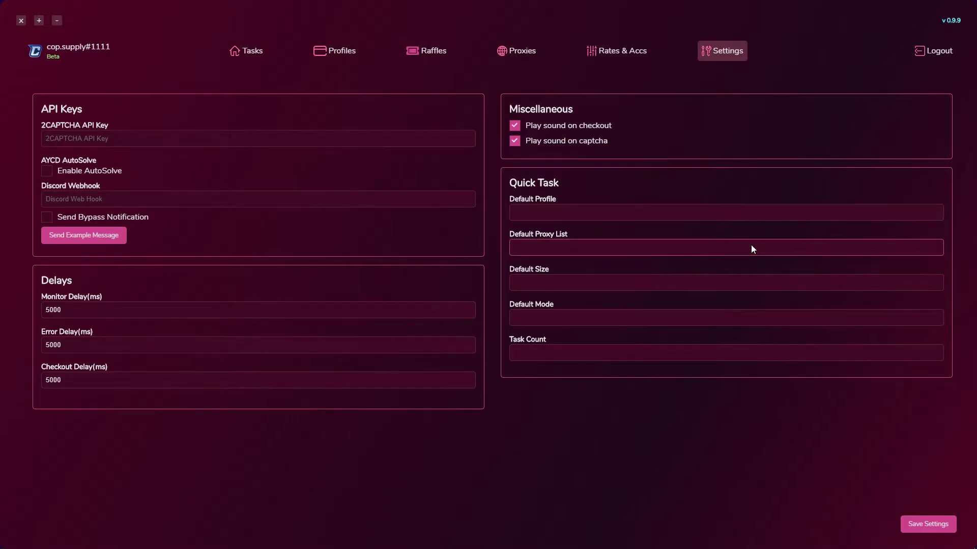
pyautogui.click(605, 285)
pyautogui.scroll(-5, 770, 363)
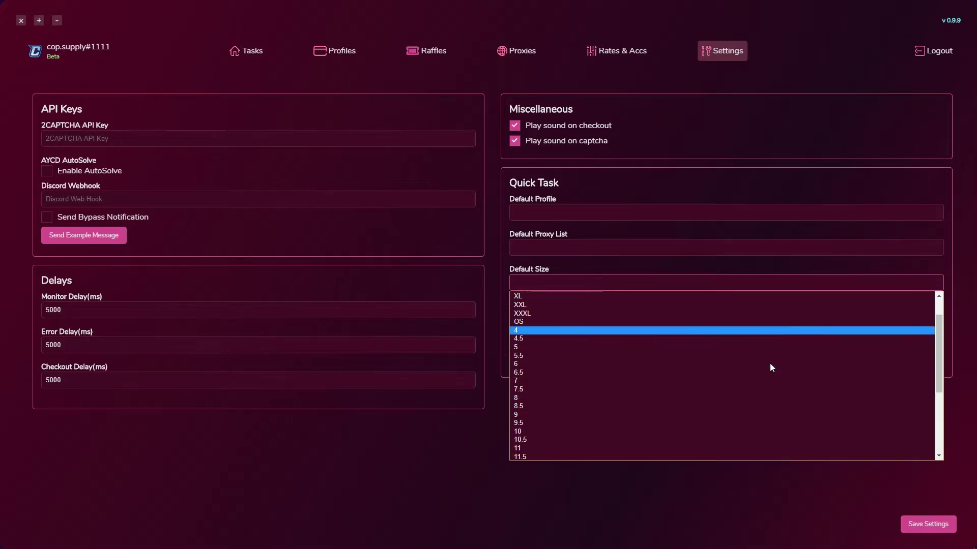
pyautogui.scroll(5, 763, 351)
pyautogui.click(645, 285)
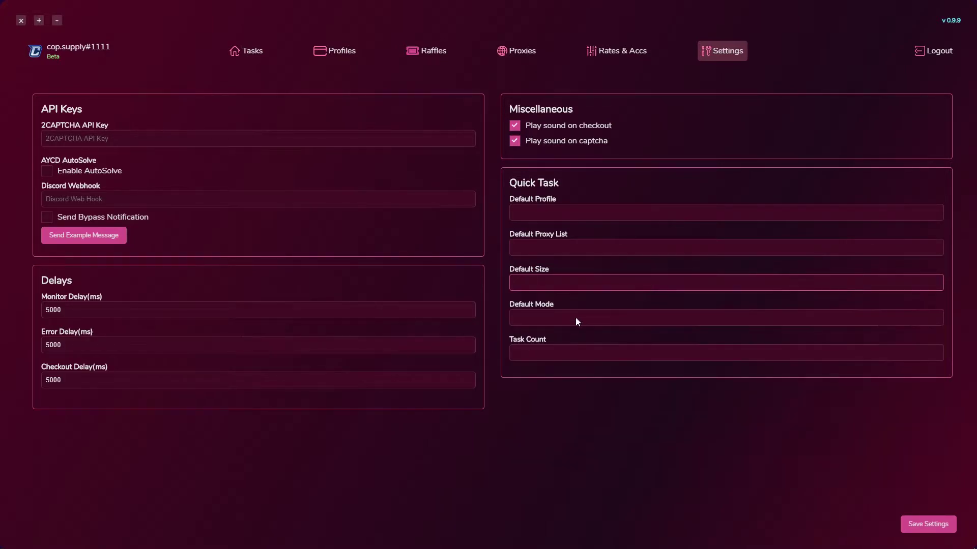
pyautogui.click(575, 318)
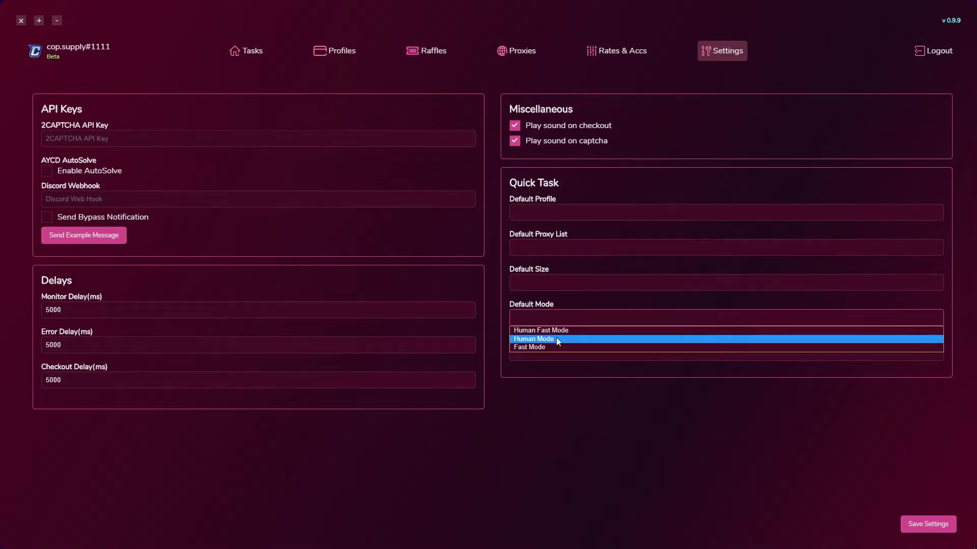
pyautogui.click(557, 362)
# Set the Quick Task count to 20, leaving Monitor Delay at 5000 ms
pyautogui.click(552, 349)
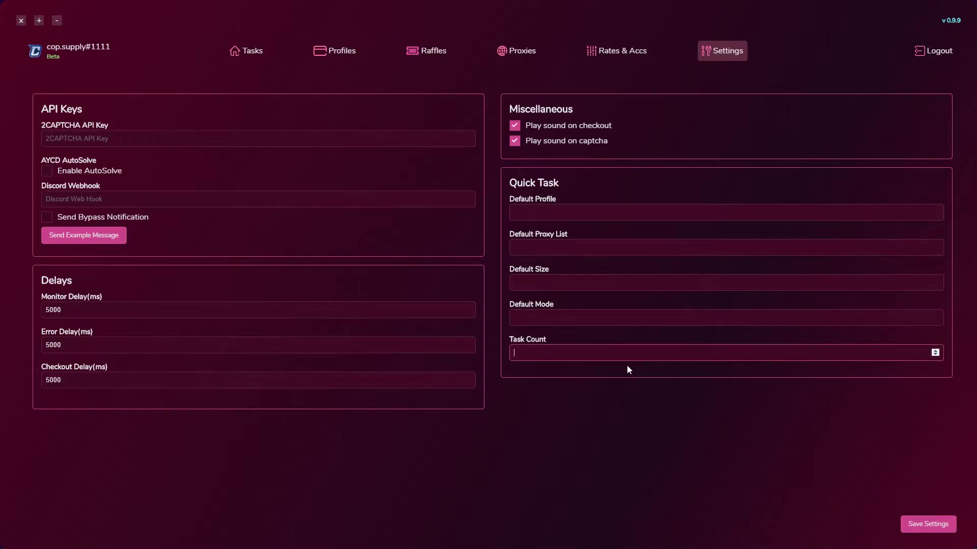
pyautogui.write('7')
pyautogui.click(935, 355)
pyautogui.click(935, 355)
pyautogui.click(934, 355)
pyautogui.hotkey('ctrl', 'a')
pyautogui.write('20')
pyautogui.doubleClick(82, 308)
pyautogui.click(83, 308)
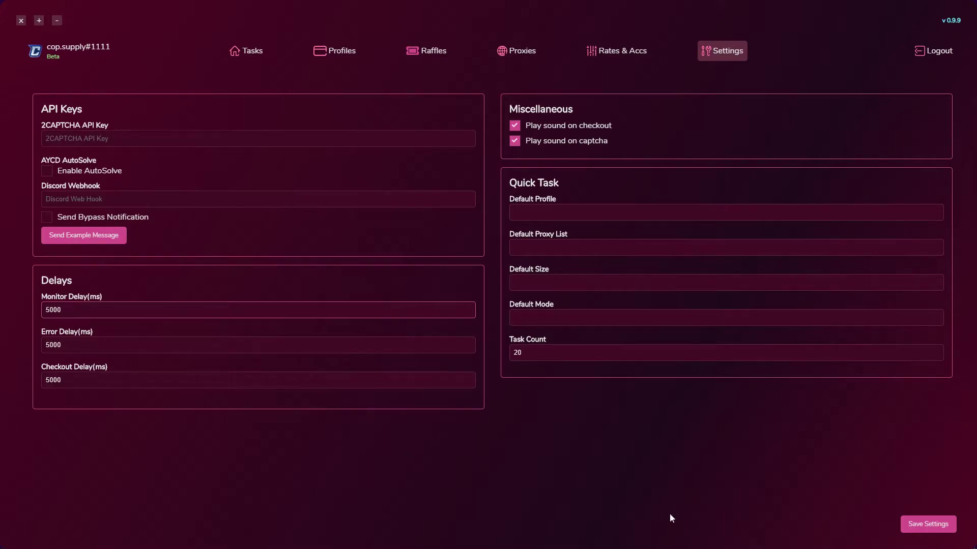
pyautogui.click(938, 527)
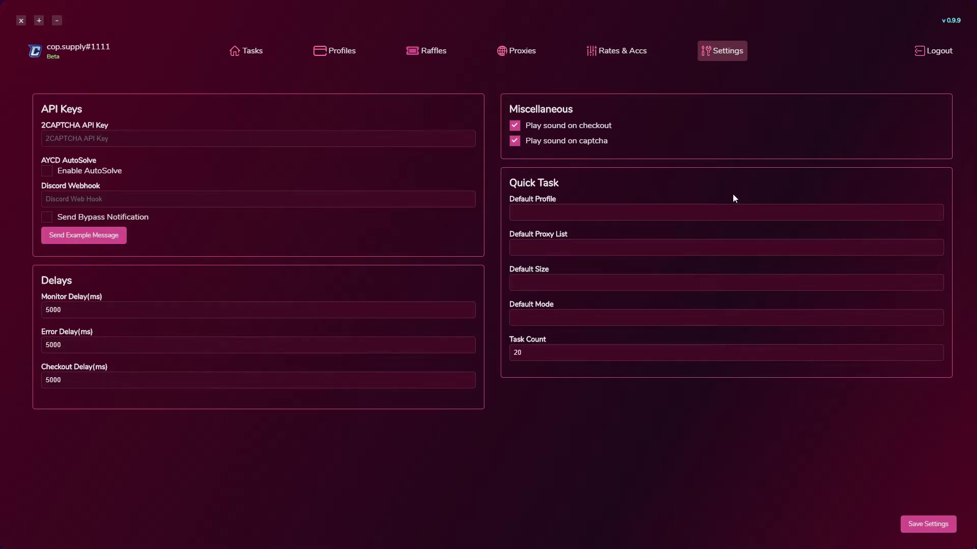
# On Rates & Accs, add a test account with an email, password and label 'Video test'
pyautogui.click(628, 52)
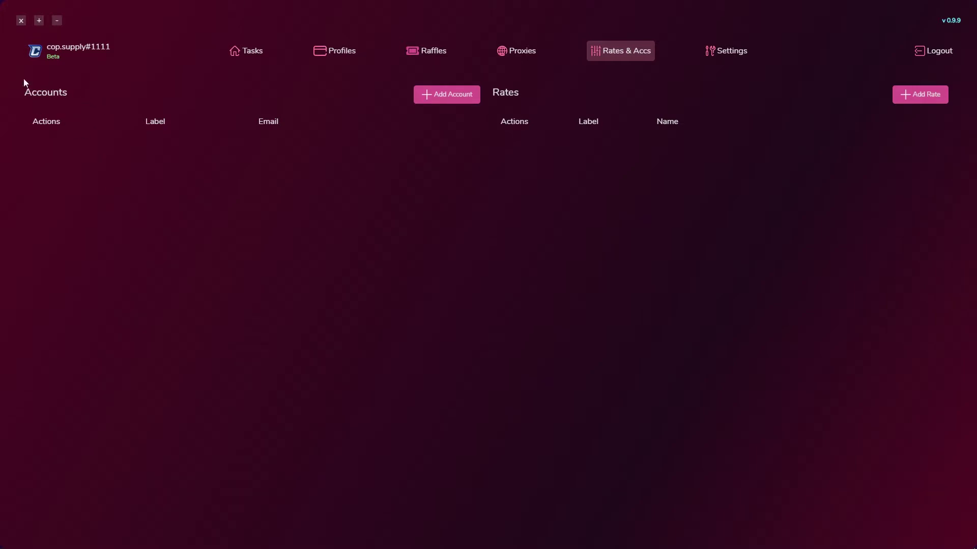
pyautogui.click(438, 95)
pyautogui.click(127, 128)
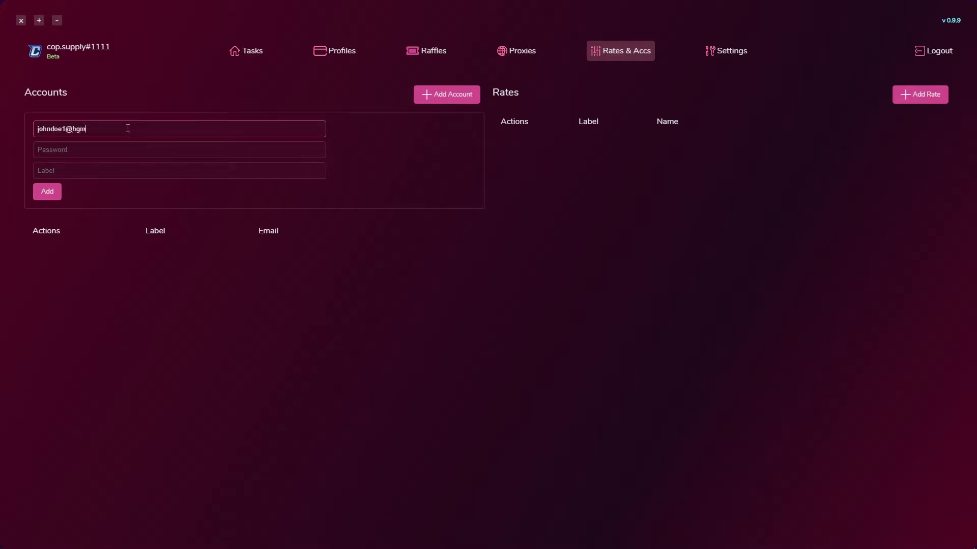
pyautogui.press('Tab')
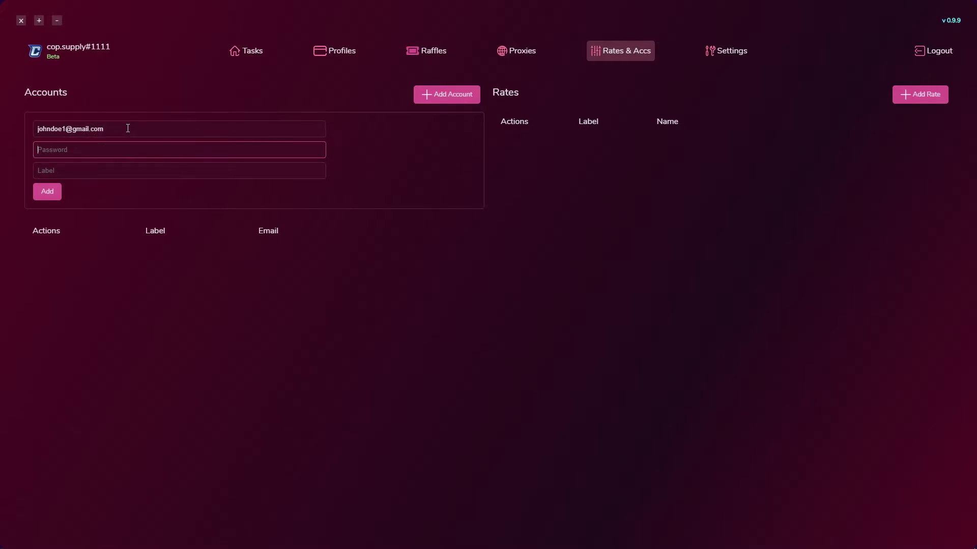
pyautogui.write('johndoe1')
pyautogui.press('Tab')
pyautogui.write('Video test')
# Delete the 'Video test' account from the accounts list
pyautogui.click(45, 195)
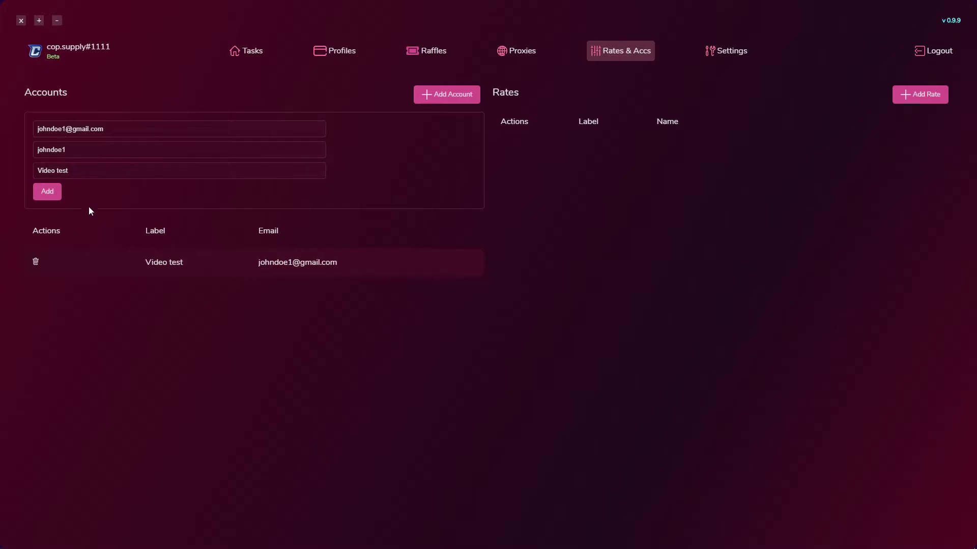
pyautogui.tripleClick(81, 178)
pyautogui.moveTo(76, 171); pyautogui.dragTo(61, 164)
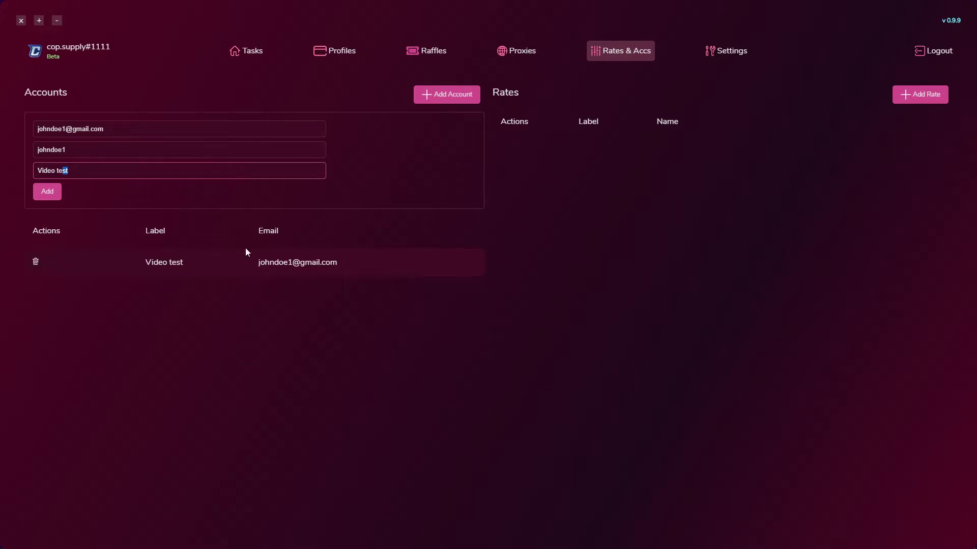
pyautogui.click(36, 262)
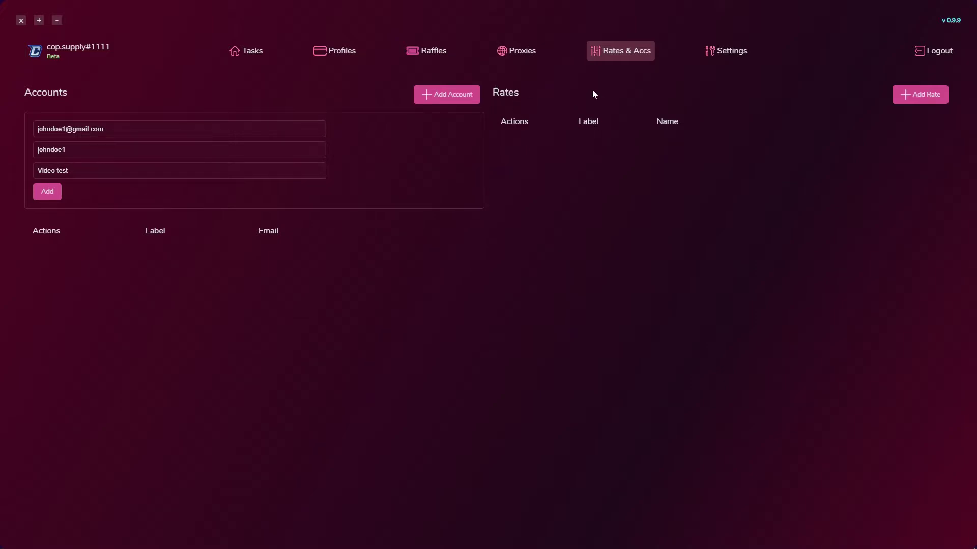
# Add a blank shipping rate from empty text, then go to the Proxies page
pyautogui.click(917, 99)
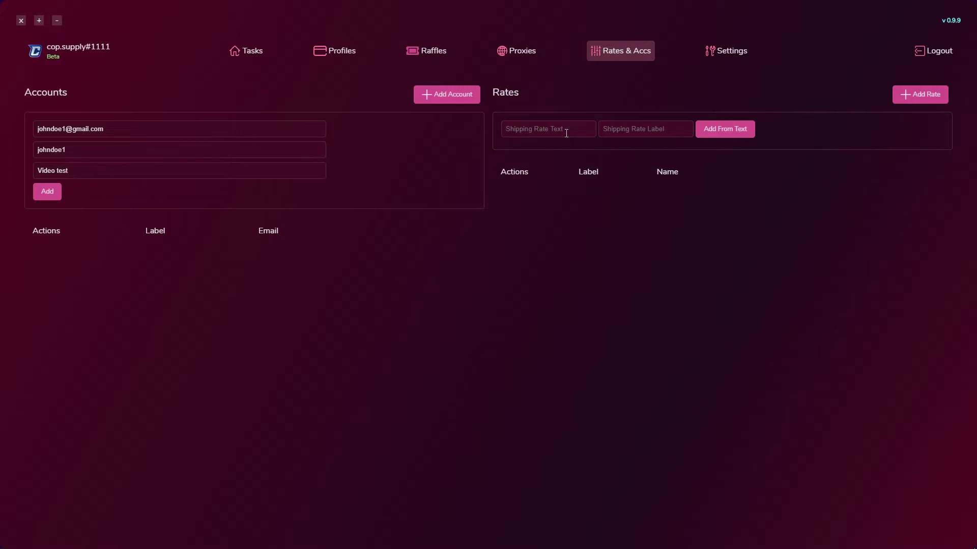
pyautogui.click(713, 134)
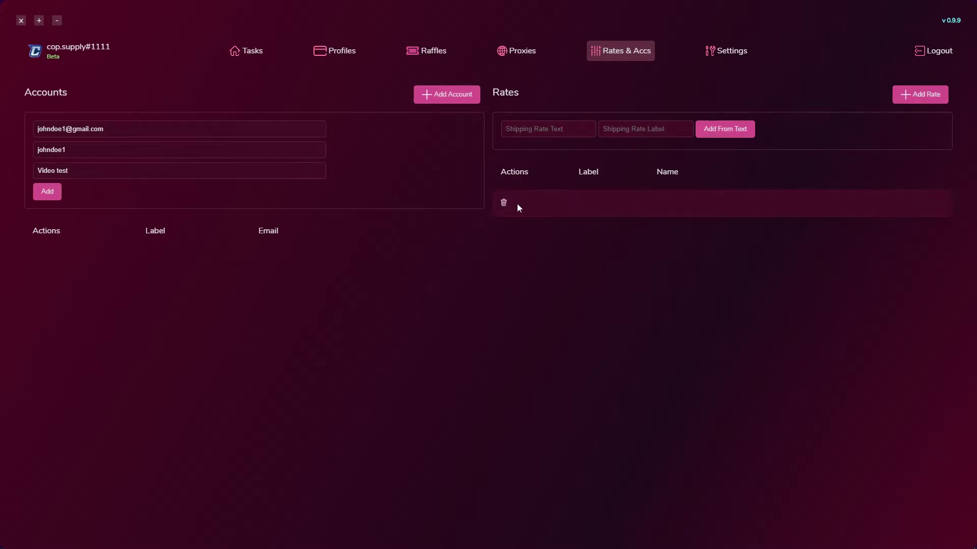
pyautogui.click(517, 51)
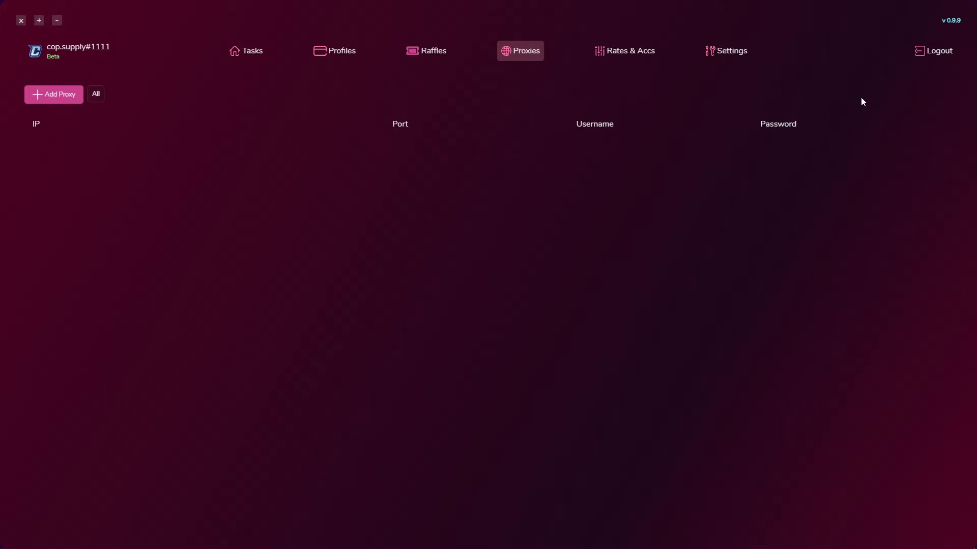
# Paste proxies into a new 'Video Test' proxy list and save, bringing its count to 2
pyautogui.click(61, 96)
pyautogui.click(637, 154)
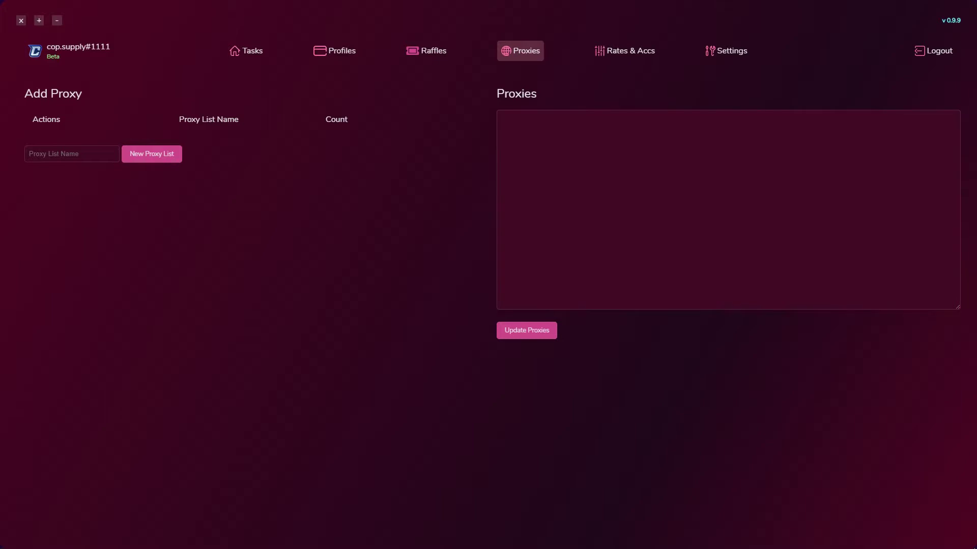
pyautogui.click(845, 203)
pyautogui.hotkey('ctrl', 'v')
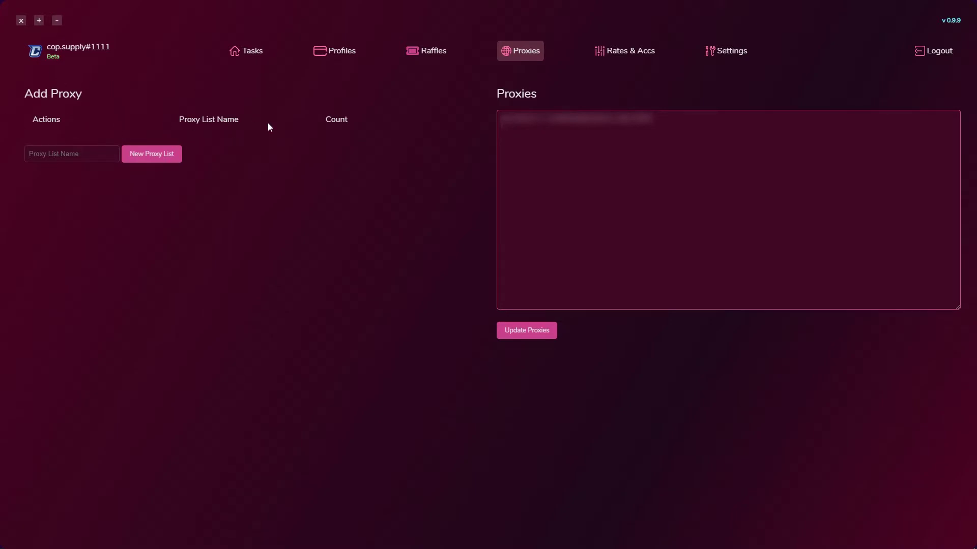
pyautogui.click(44, 151)
pyautogui.write('Video Test')
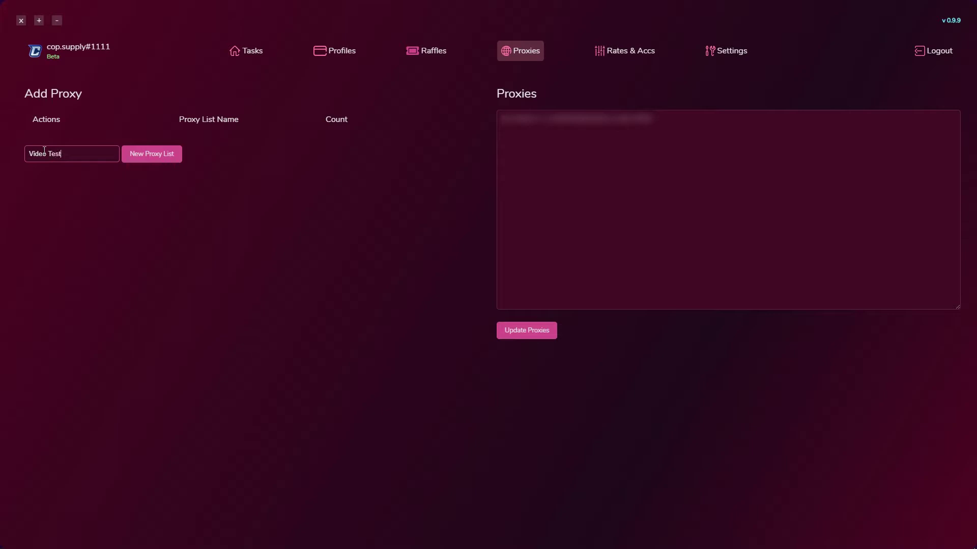
pyautogui.click(144, 160)
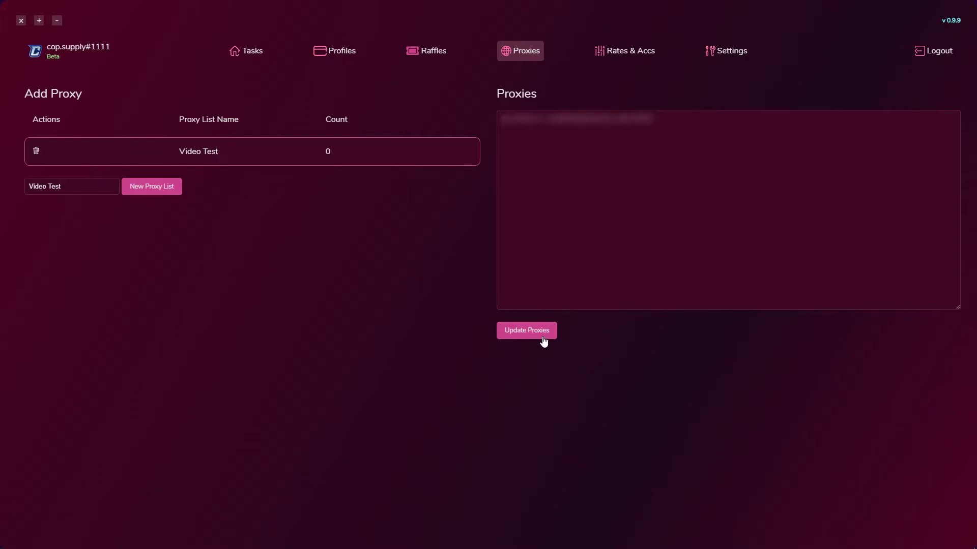
pyautogui.click(542, 340)
pyautogui.click(430, 50)
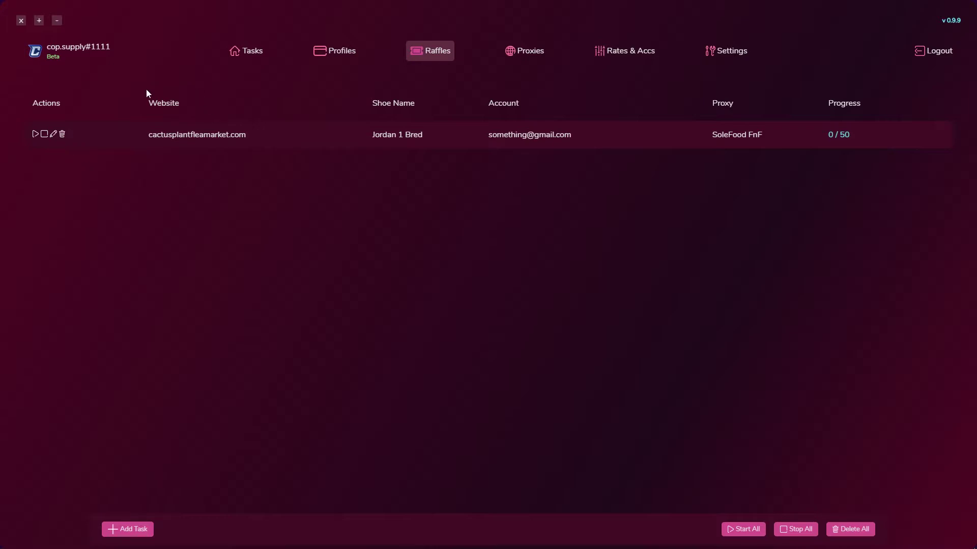
# Inspect the existing raffle task row by selecting and clearing its text
pyautogui.moveTo(161, 134); pyautogui.dragTo(165, 135)
pyautogui.click(253, 141)
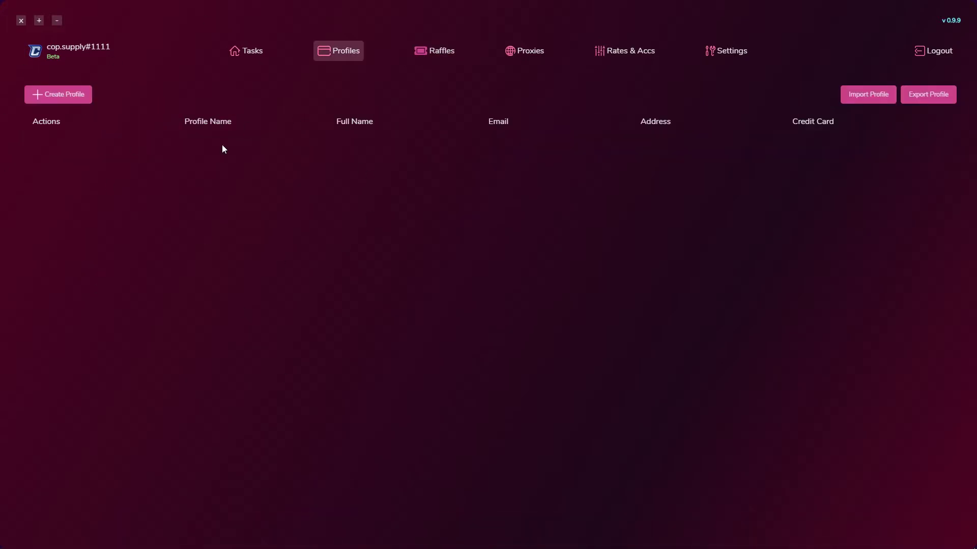
# Start a new profile named 'Video Test' with Checkout Once enabled
pyautogui.click(859, 95)
pyautogui.click(476, 8)
pyautogui.click(63, 102)
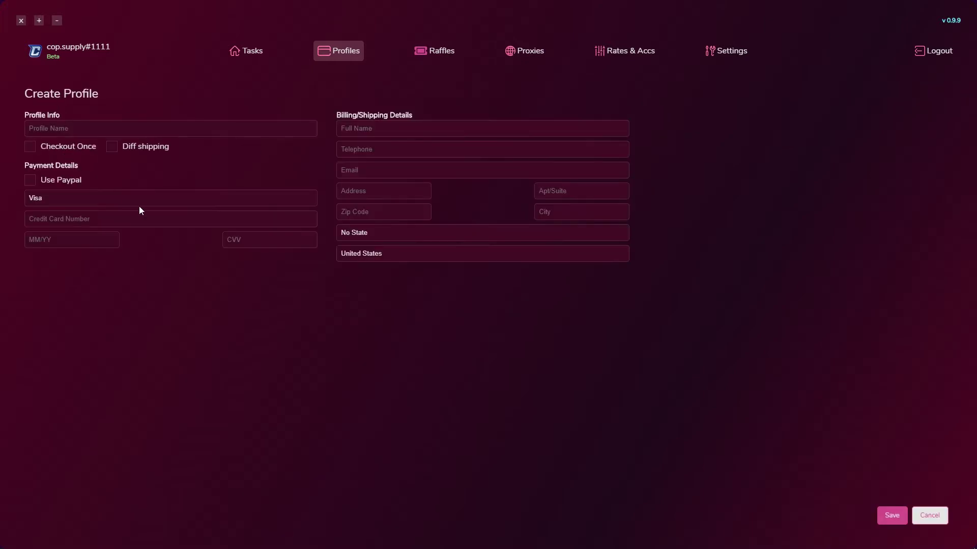
pyautogui.click(71, 124)
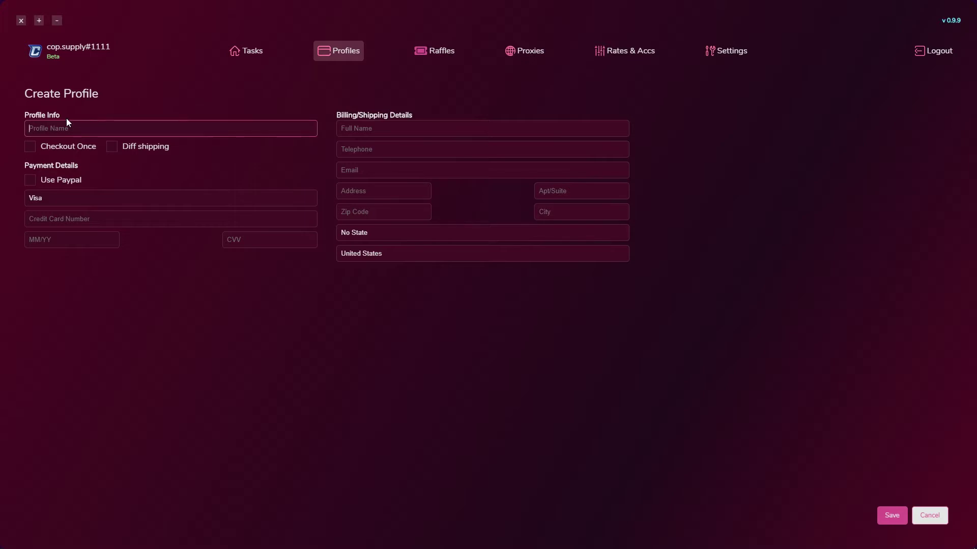
pyautogui.write('Video Test')
pyautogui.click(31, 152)
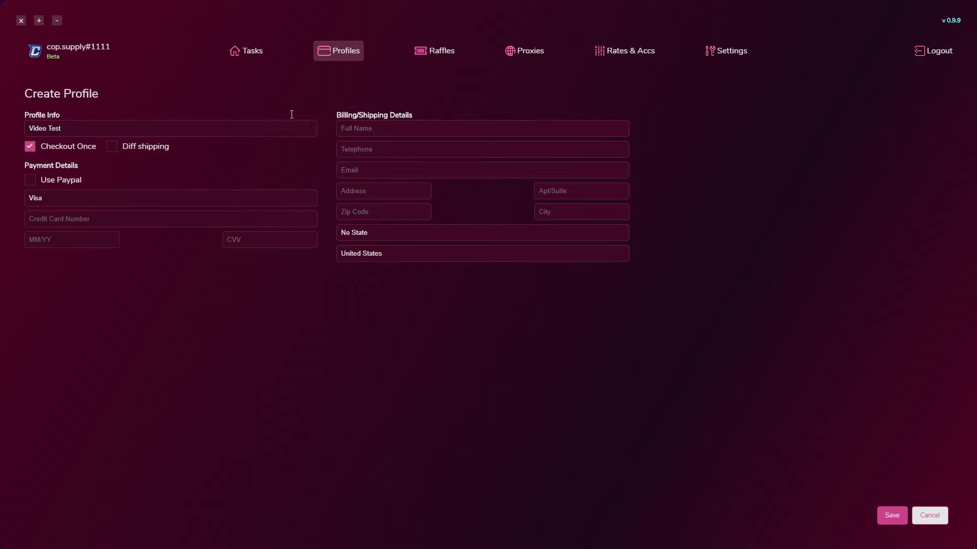
# Leave separate shipping and PayPal off, keeping card payment, and pick United Kingdom as billing country
pyautogui.click(122, 151)
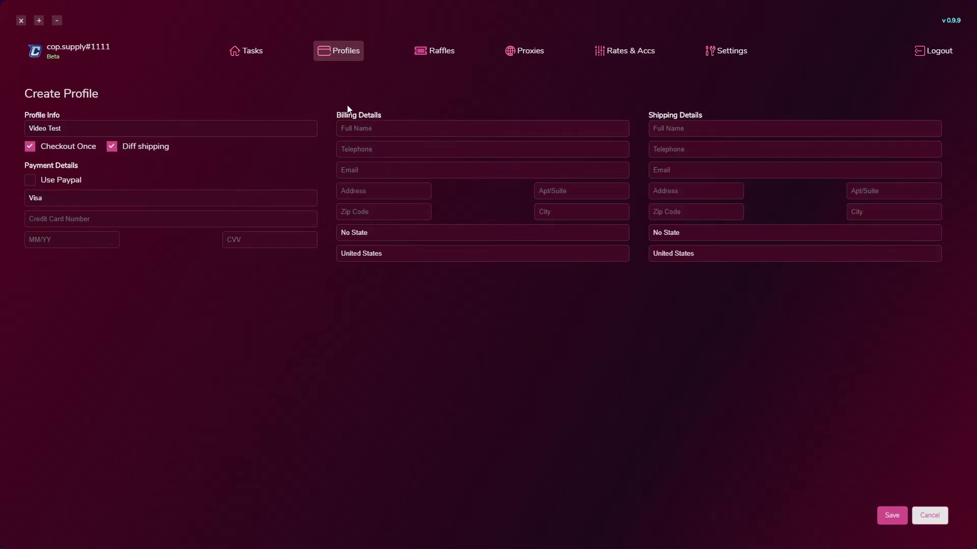
pyautogui.click(122, 153)
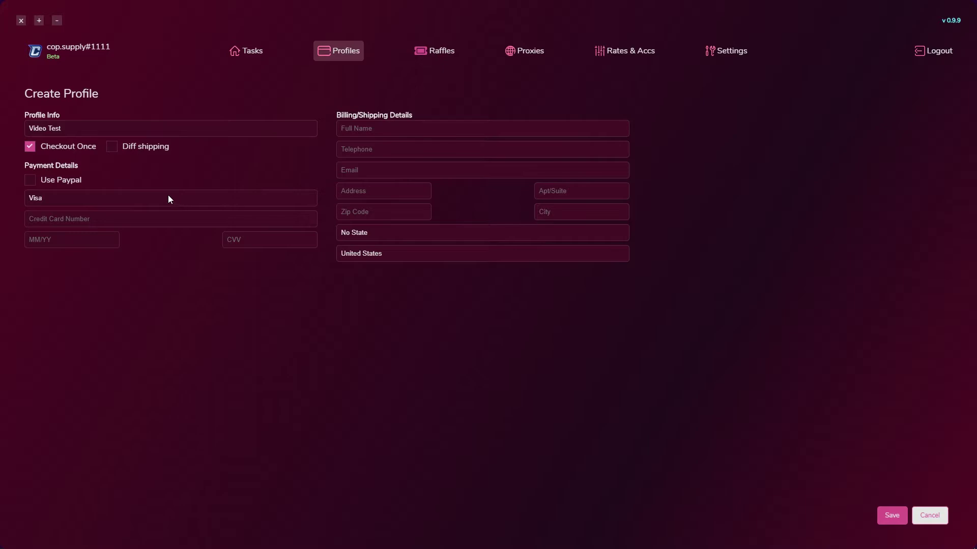
pyautogui.click(30, 181)
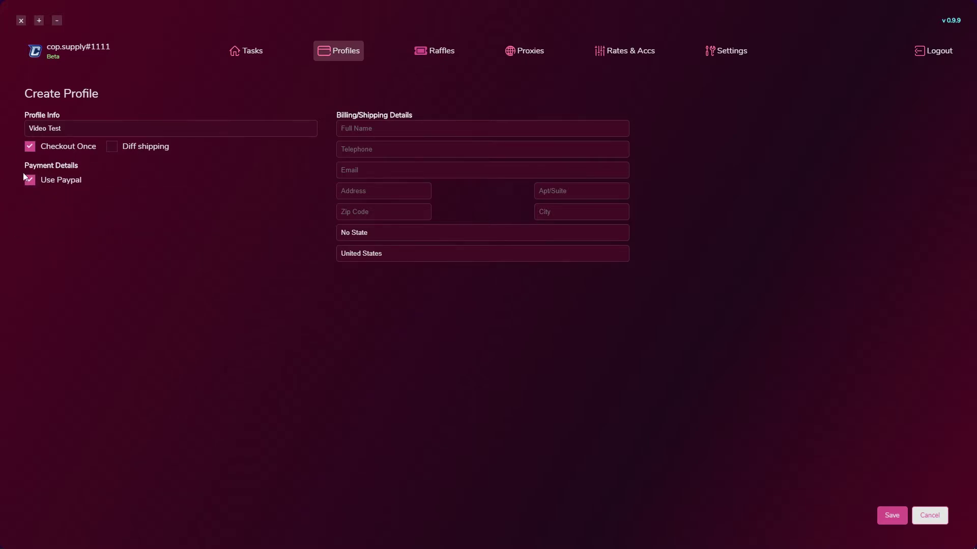
pyautogui.click(35, 184)
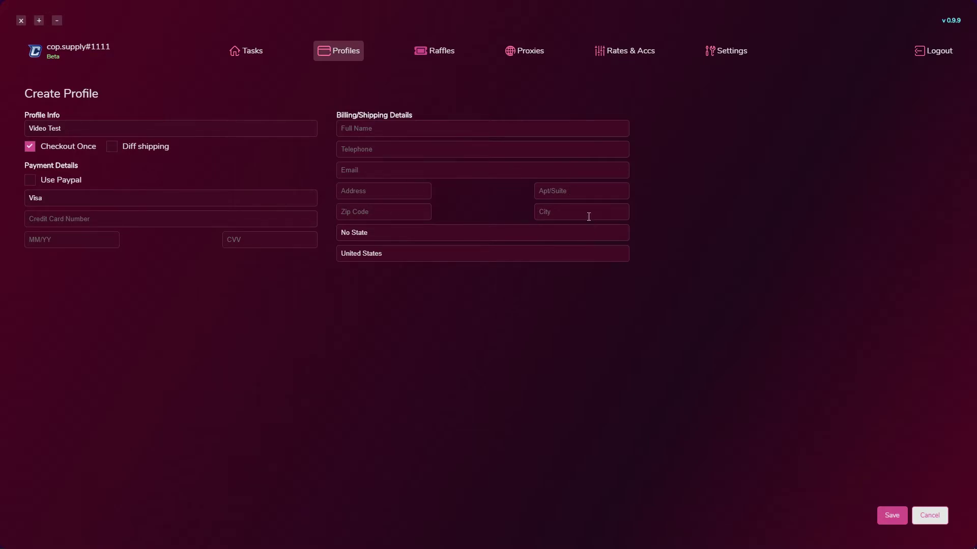
pyautogui.click(391, 254)
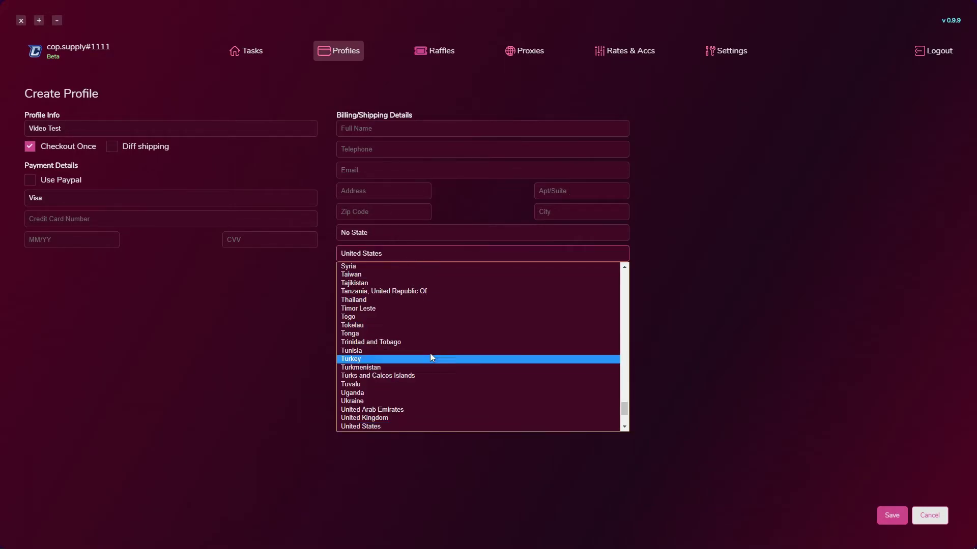
pyautogui.moveTo(628, 411); pyautogui.dragTo(625, 317)
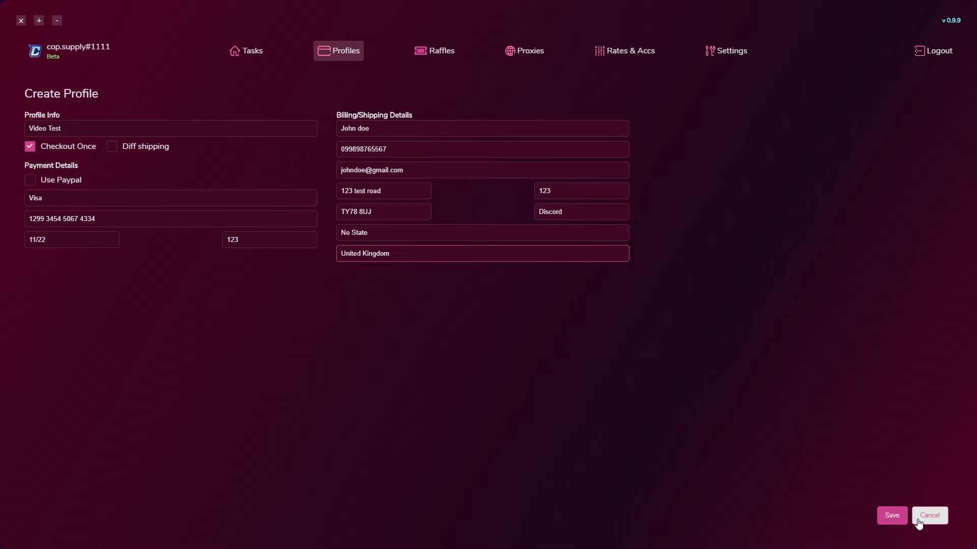
# Save the 'Video Test' profile, then replace the first name in its Full Name and save again
pyautogui.click(892, 516)
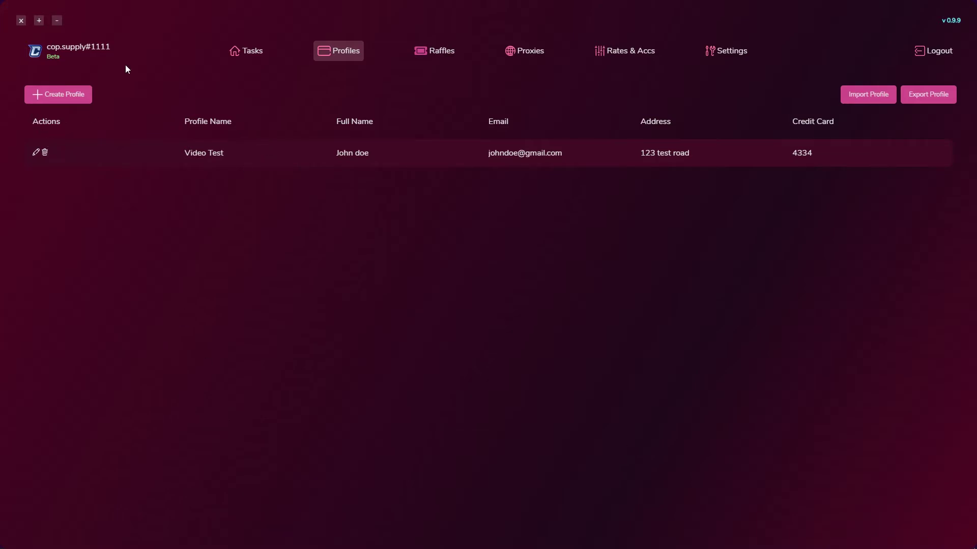
pyautogui.click(34, 153)
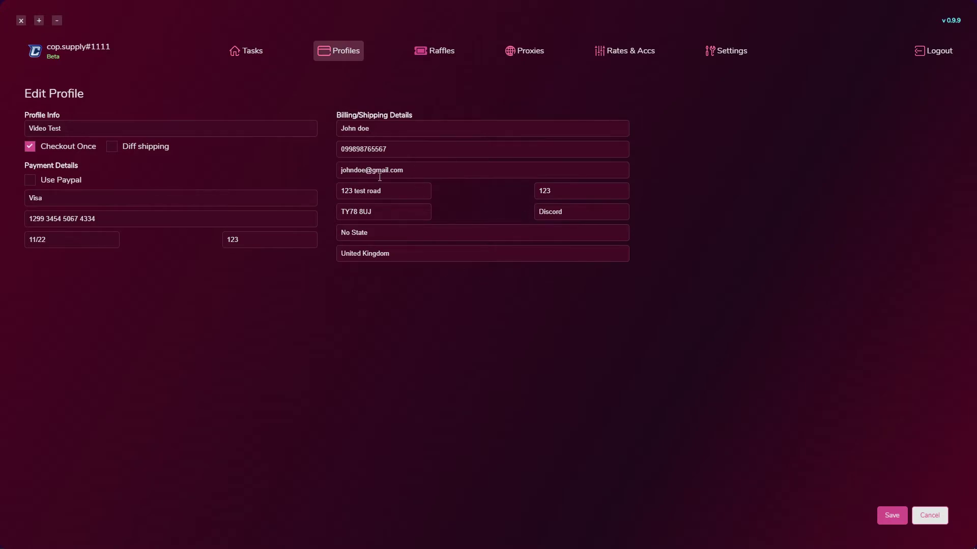
pyautogui.doubleClick(356, 129)
pyautogui.write('Sam')
pyautogui.click(891, 516)
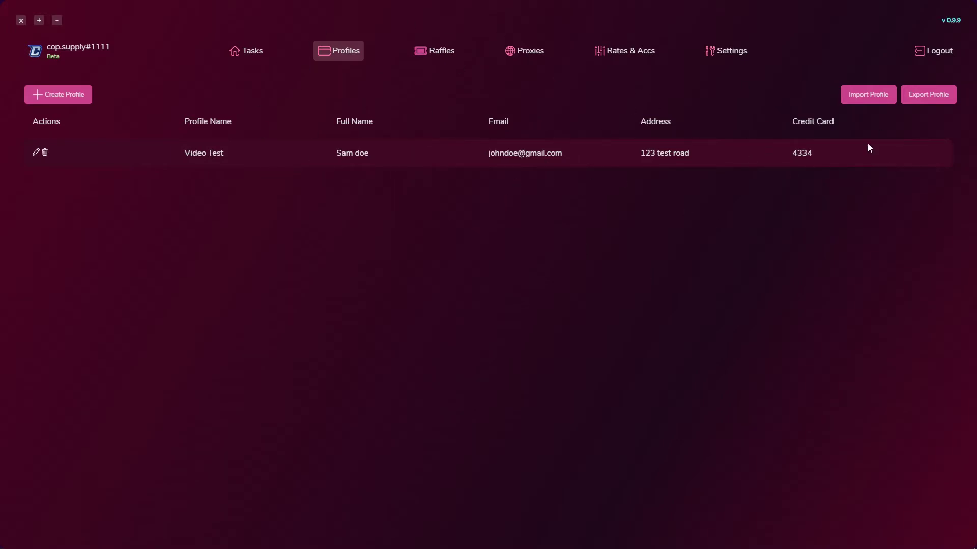
# Open the Tasks page and review Mass Edit's URL method, then cancel it
pyautogui.click(249, 50)
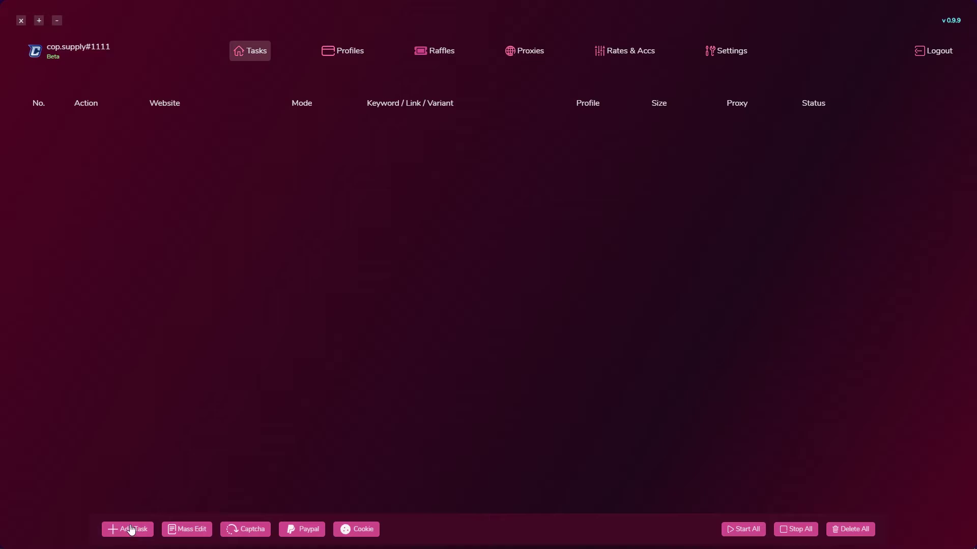
pyautogui.click(188, 531)
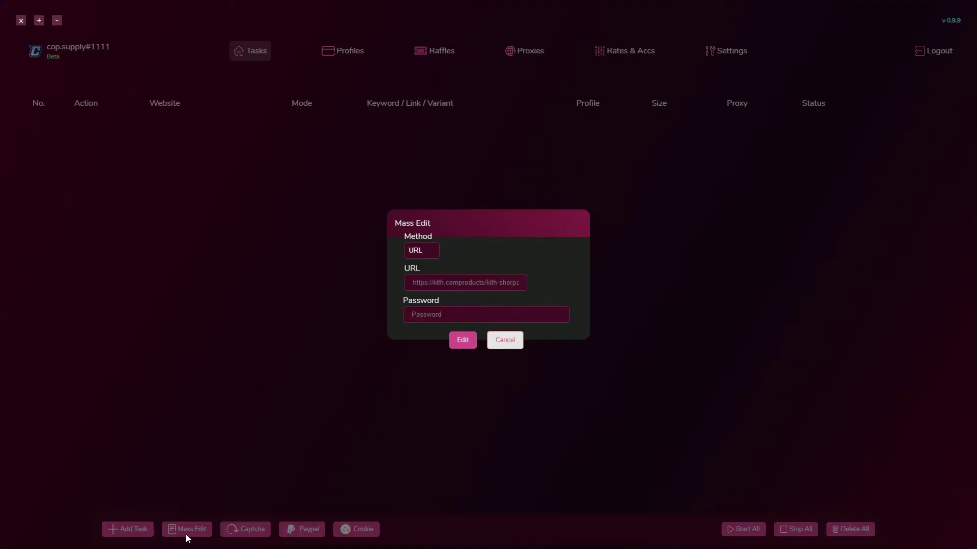
pyautogui.click(434, 250)
pyautogui.click(427, 262)
pyautogui.click(436, 281)
pyautogui.click(498, 342)
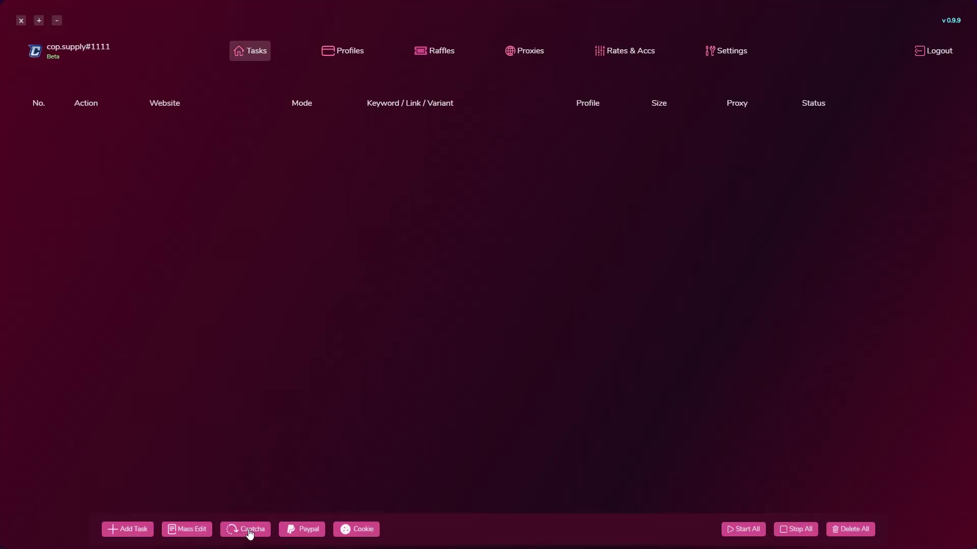
# Close the PayPal login window, then start cookie generation for a site in Kilo Cookie
pyautogui.click(300, 530)
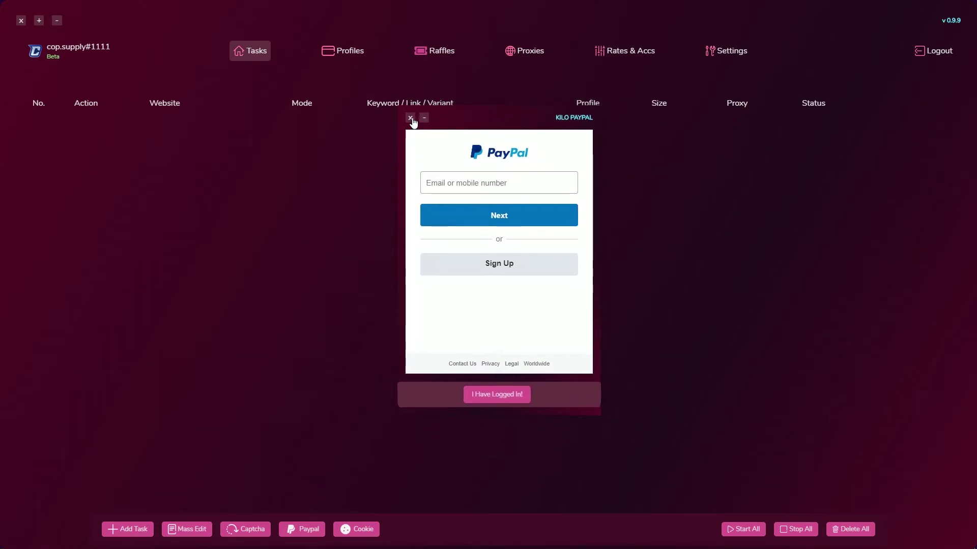
pyautogui.click(418, 133)
pyautogui.click(361, 529)
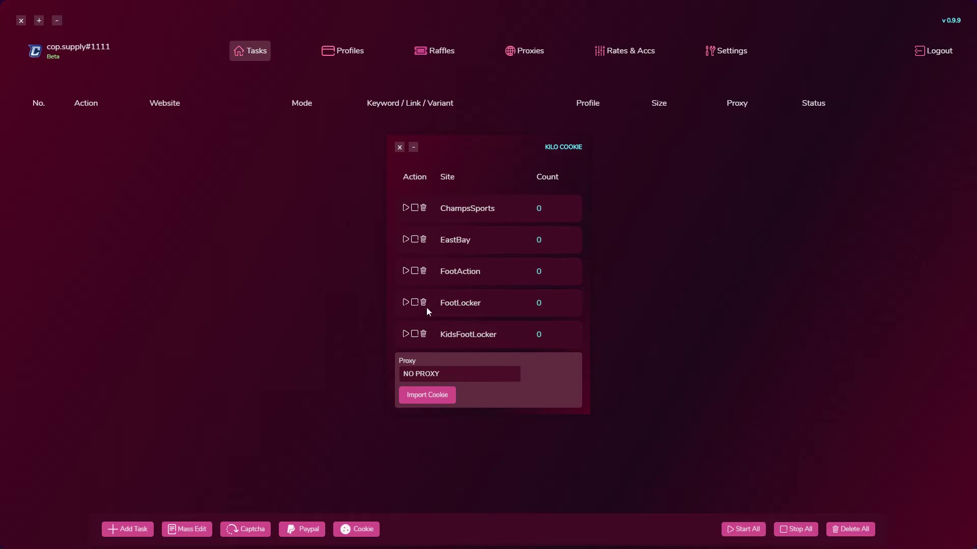
pyautogui.click(405, 208)
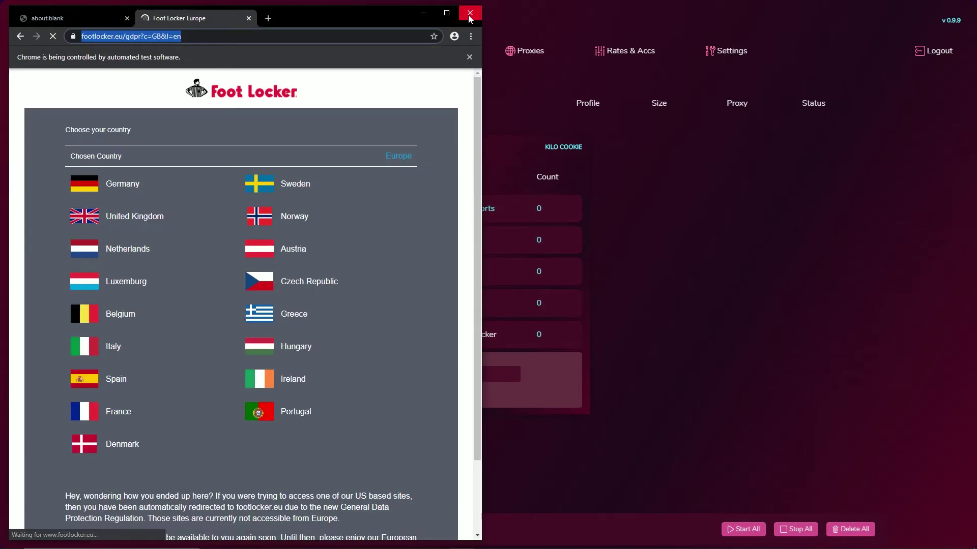
# Close the automated Chrome window, resize and reposition Brave, and select its page address
pyautogui.click(469, 14)
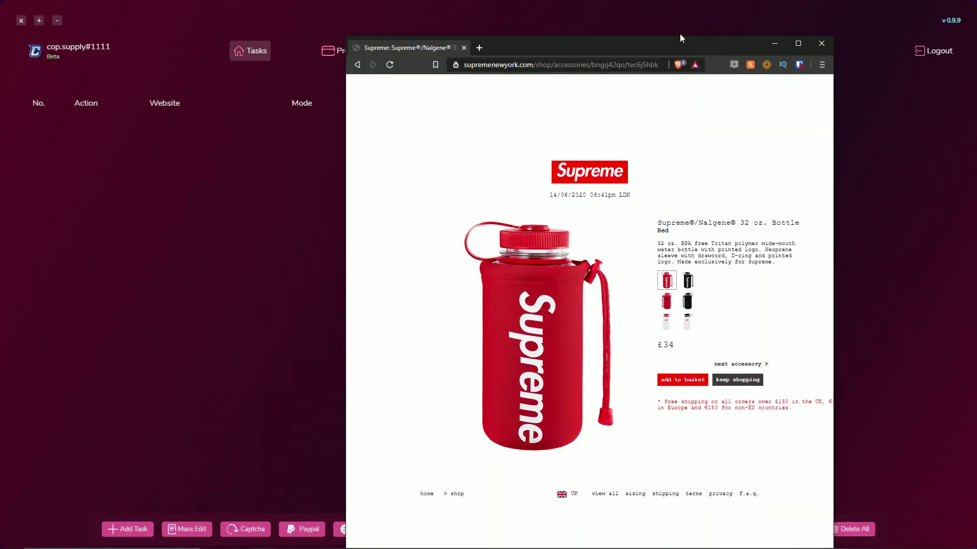
pyautogui.moveTo(680, 37)
pyautogui.mouseDown()
pyautogui.moveTo(681, 65)
pyautogui.moveTo(687, 37)
pyautogui.moveTo(667, 28)
pyautogui.mouseUp()
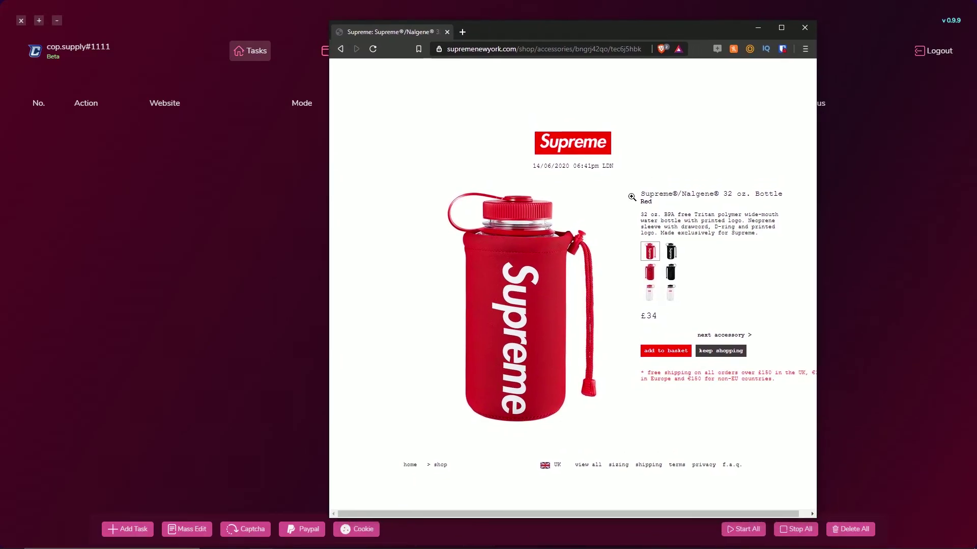
pyautogui.hotkey('ctrl', 'l')
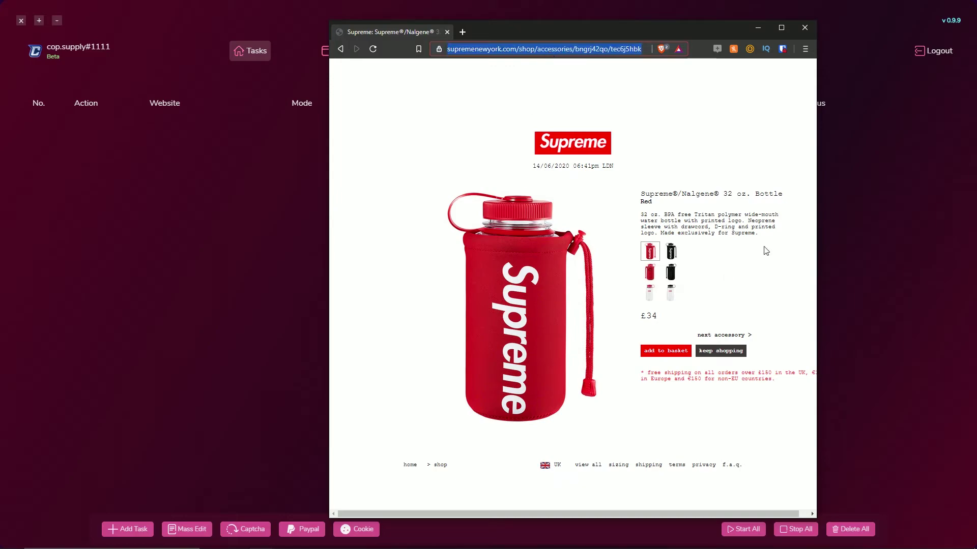
# Switch the Nalgene bottle to Black and back to Red, then close Brave
pyautogui.click(671, 252)
pyautogui.click(649, 251)
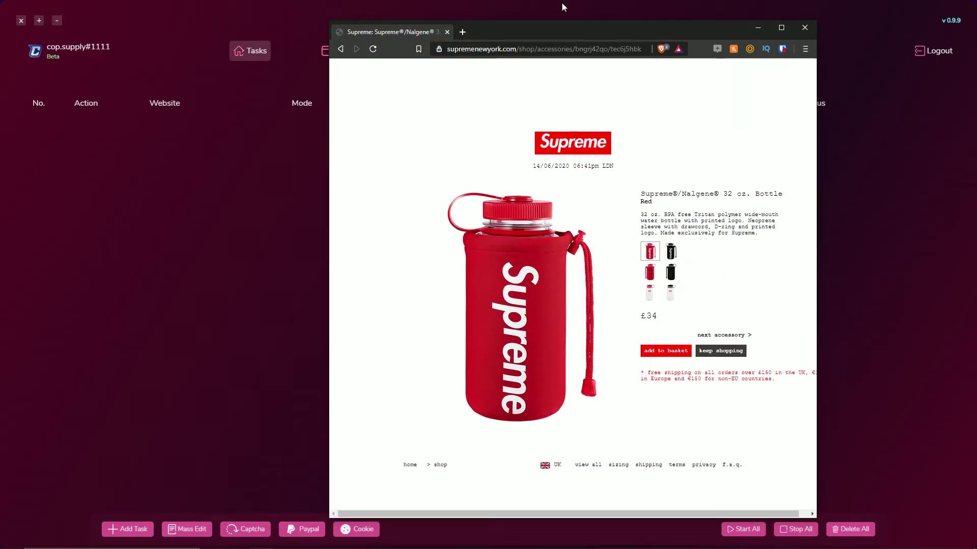
pyautogui.click(800, 33)
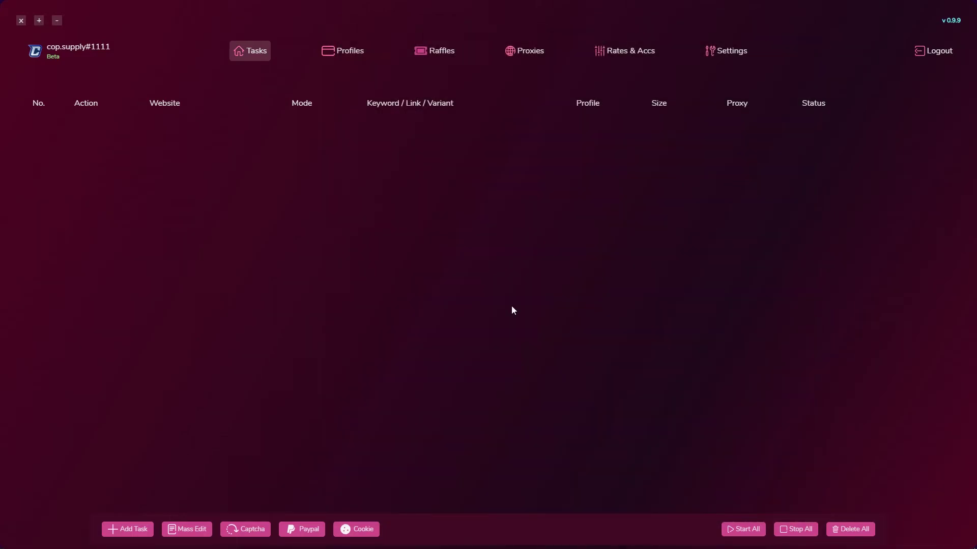
# Add a task with store Supreme - Beta, size Random, style Black, and toggle the scheduler on
pyautogui.click(136, 529)
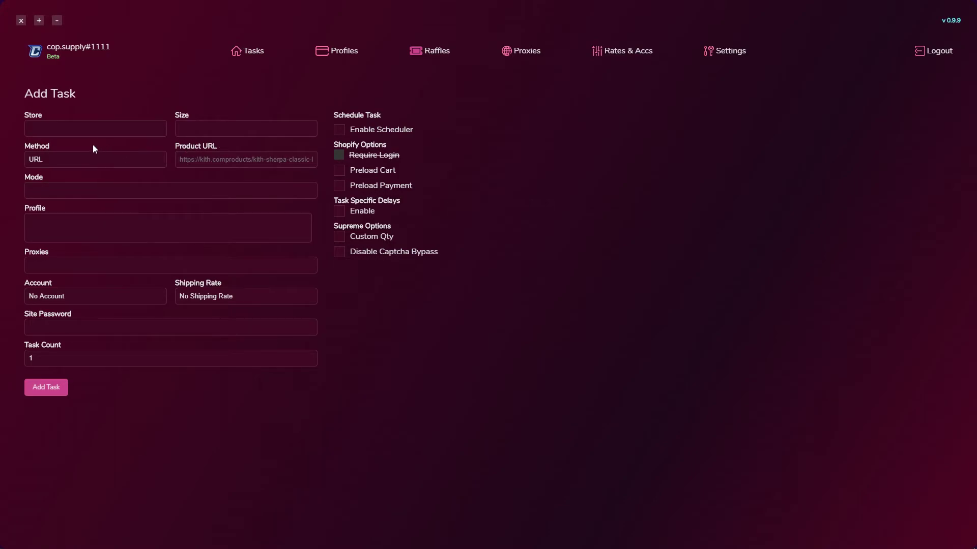
pyautogui.click(85, 123)
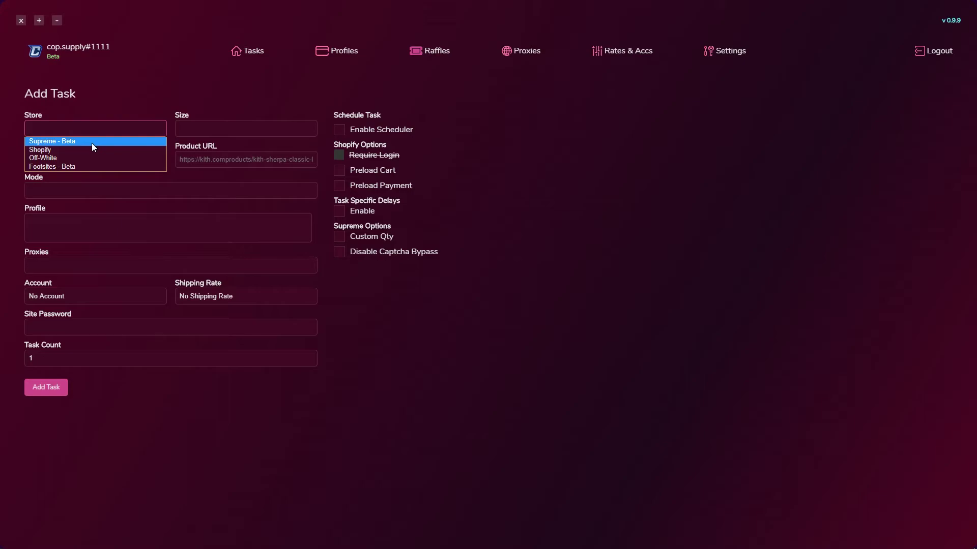
pyautogui.click(93, 142)
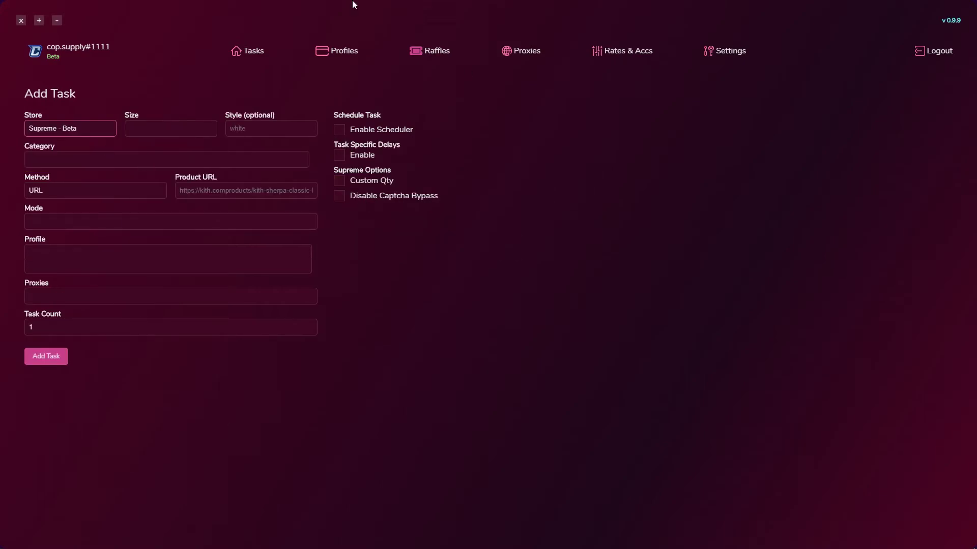
pyautogui.click(190, 130)
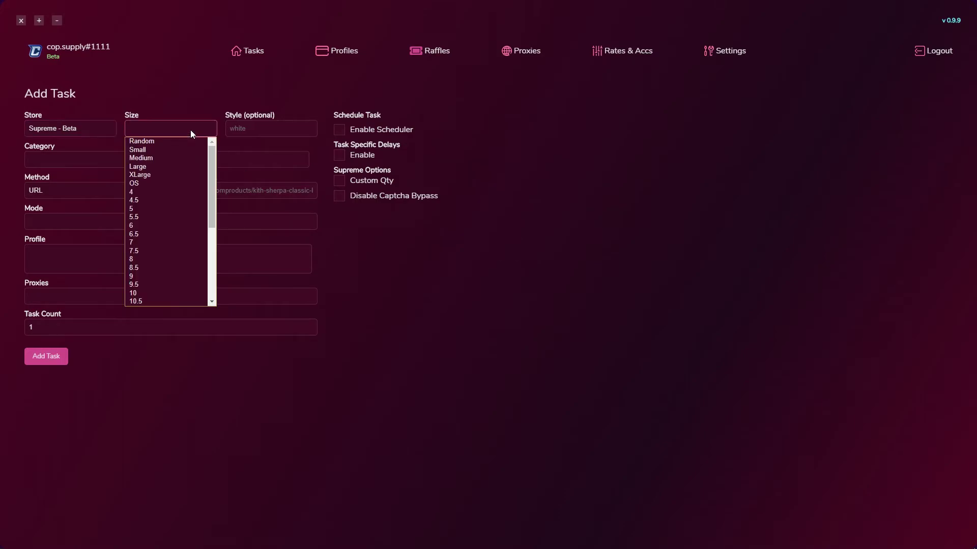
pyautogui.click(148, 143)
pyautogui.click(265, 127)
pyautogui.write('Black')
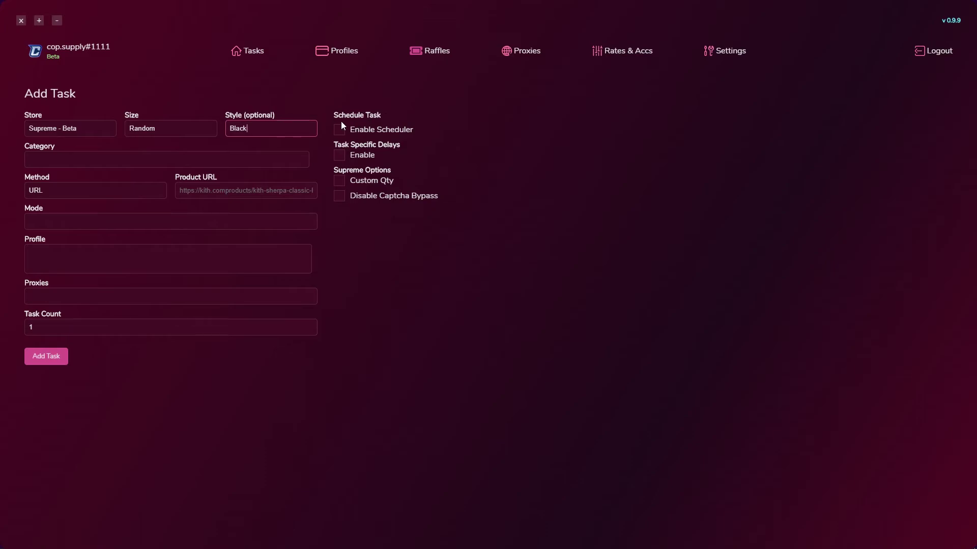
pyautogui.click(339, 130)
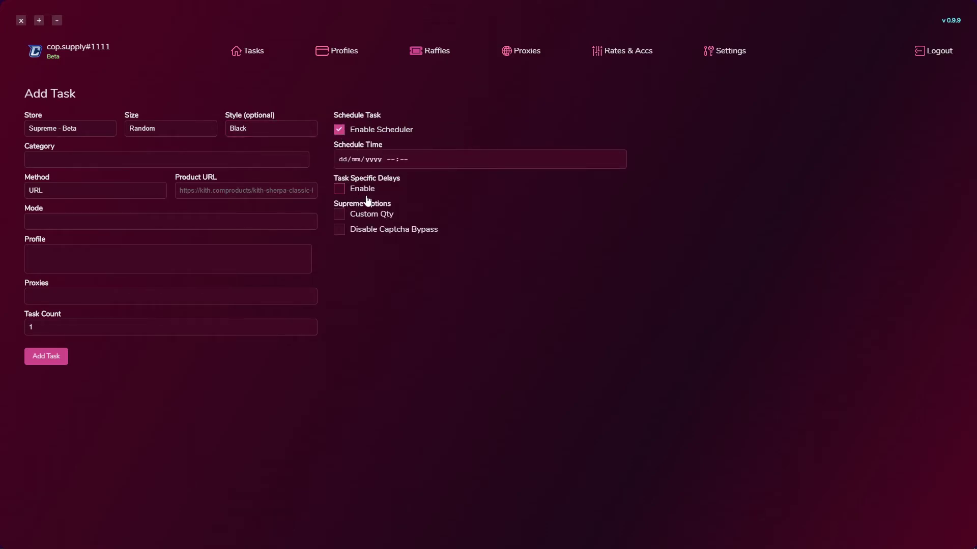
# Leave scheduling and task-specific delays off, and disable the Supreme captcha bypass
pyautogui.click(339, 129)
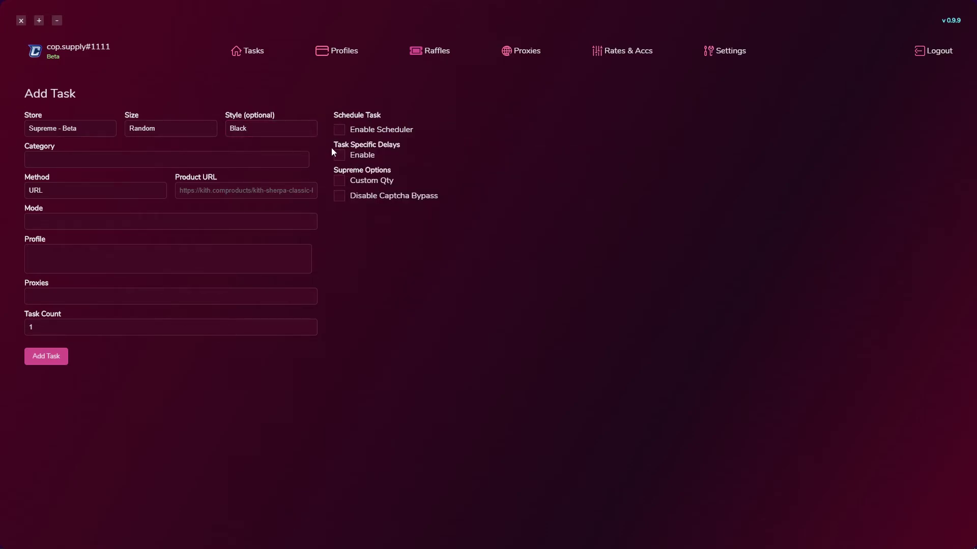
pyautogui.click(339, 156)
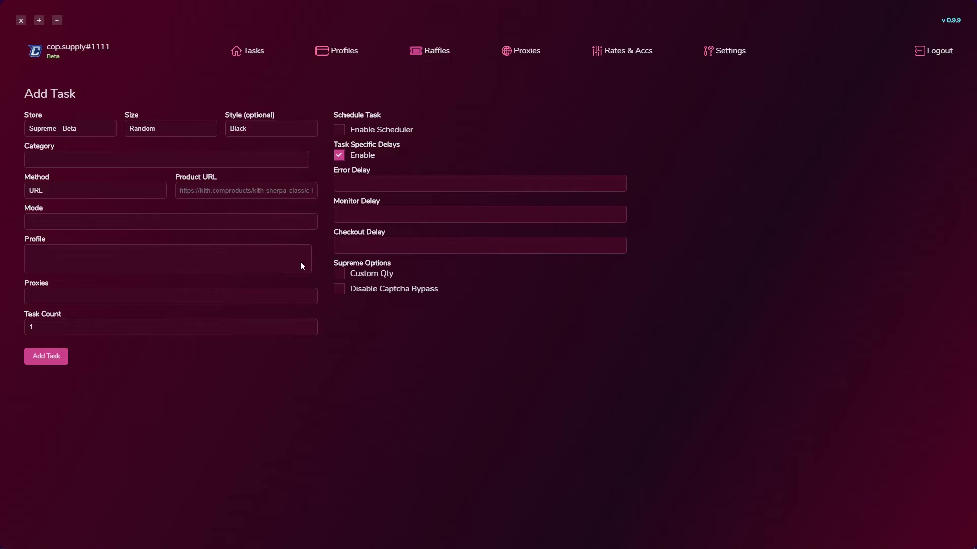
pyautogui.click(343, 159)
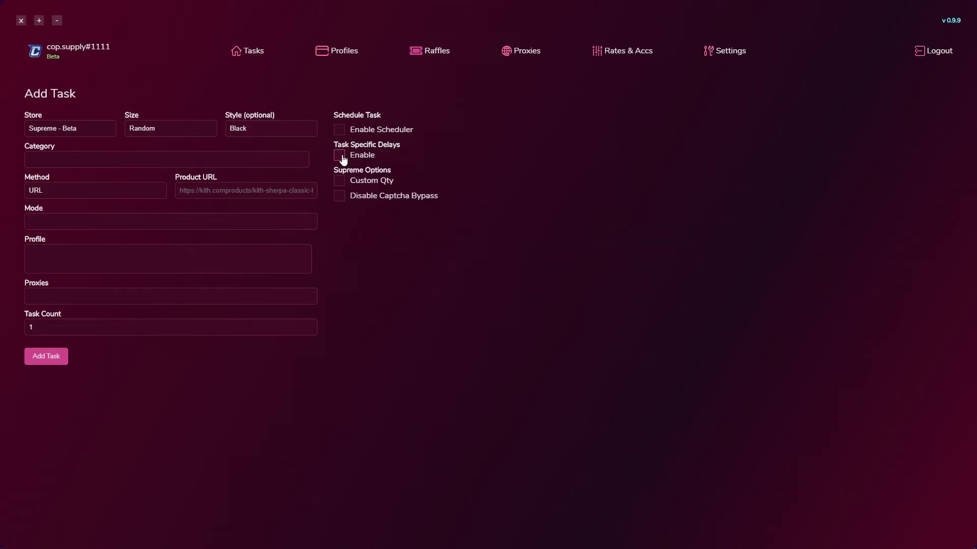
pyautogui.click(342, 197)
# Set category Accessories, method URL, and paste the Supreme product URL
pyautogui.click(54, 158)
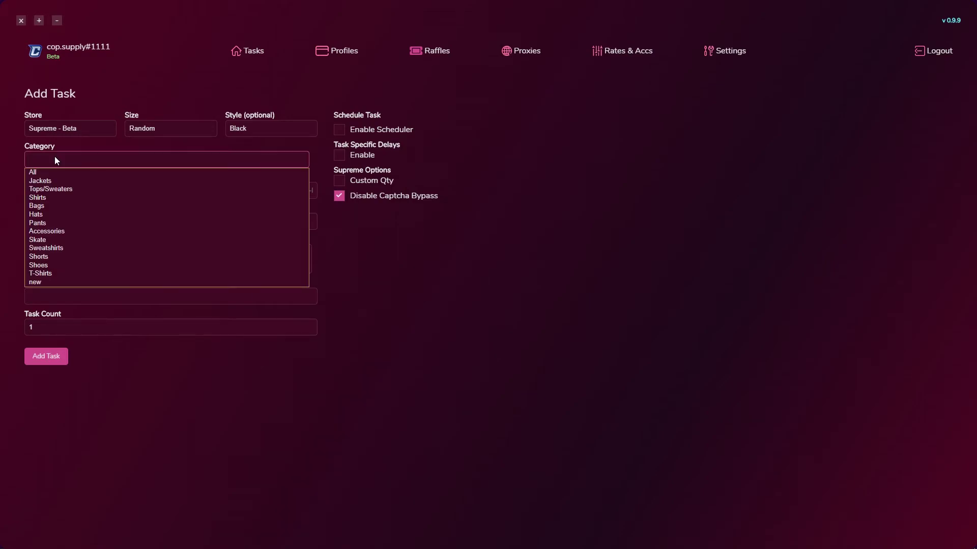
pyautogui.click(84, 229)
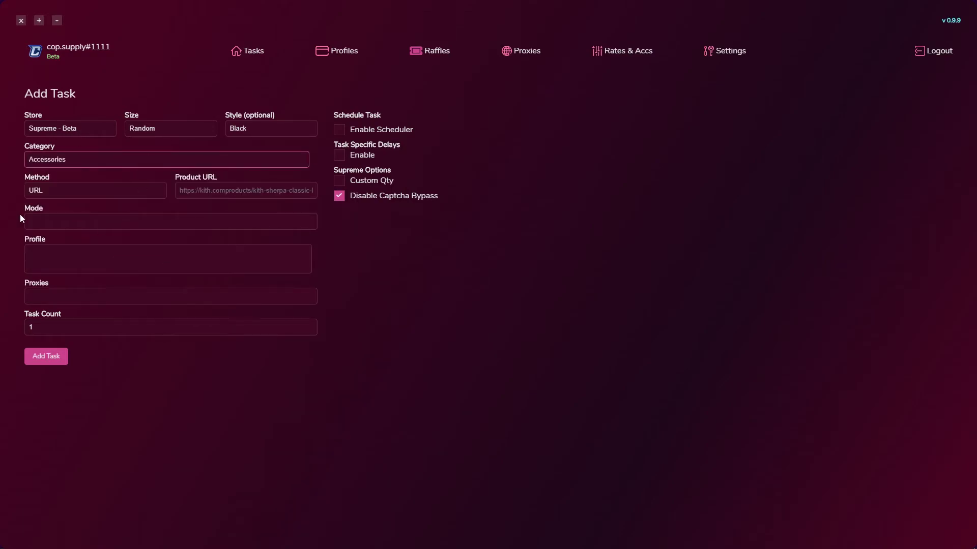
pyautogui.click(40, 191)
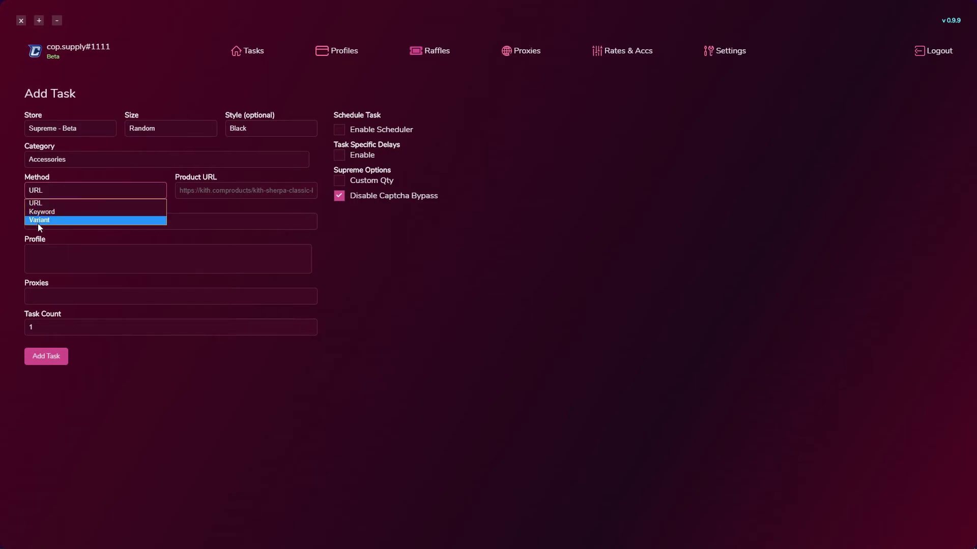
pyautogui.click(49, 204)
pyautogui.click(215, 191)
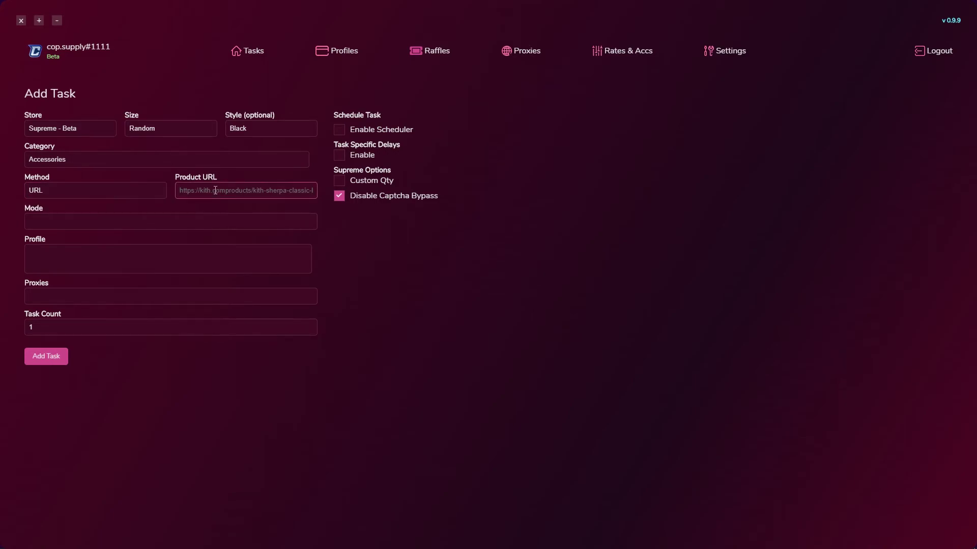
pyautogui.hotkey('ctrl', 'v')
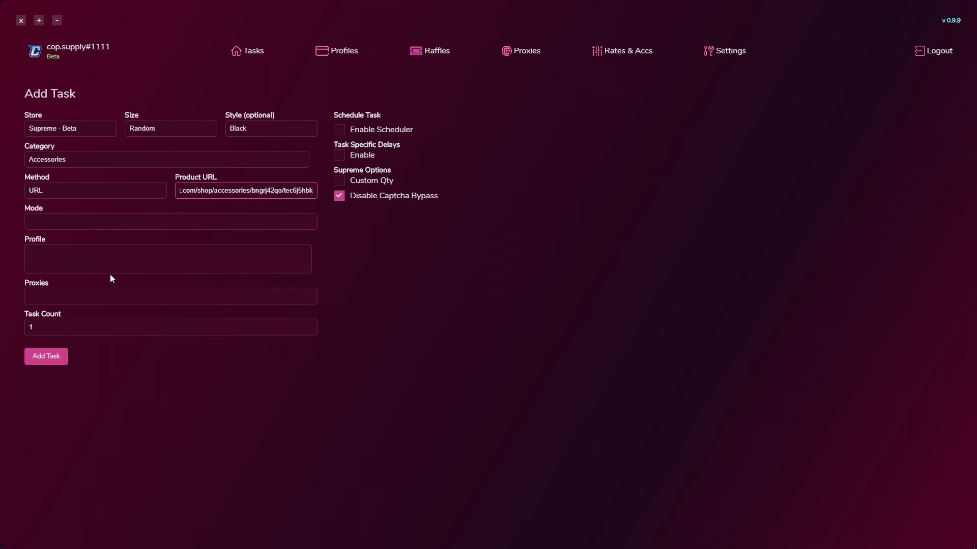
# Choose Human Fast Mode, Video Test profile and No Proxy, then save the task
pyautogui.click(75, 227)
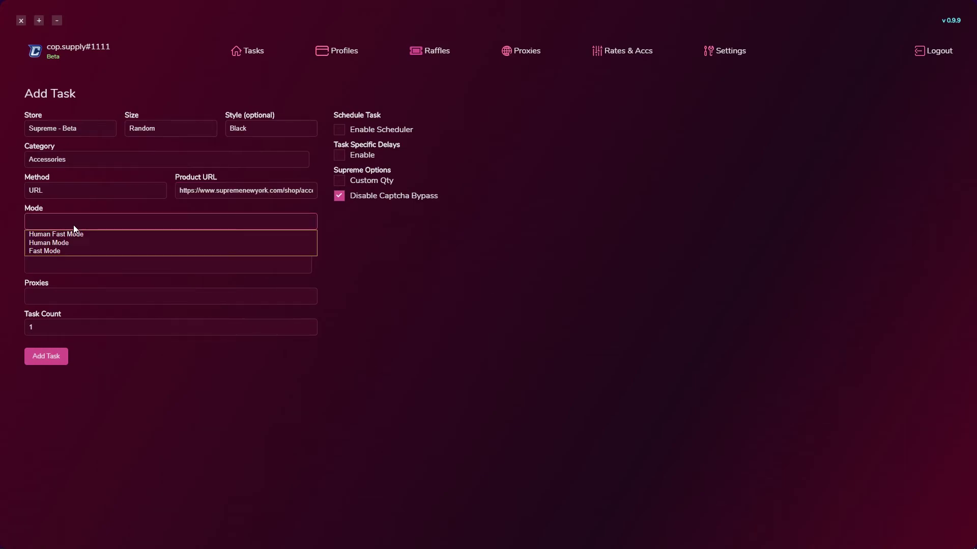
pyautogui.click(77, 234)
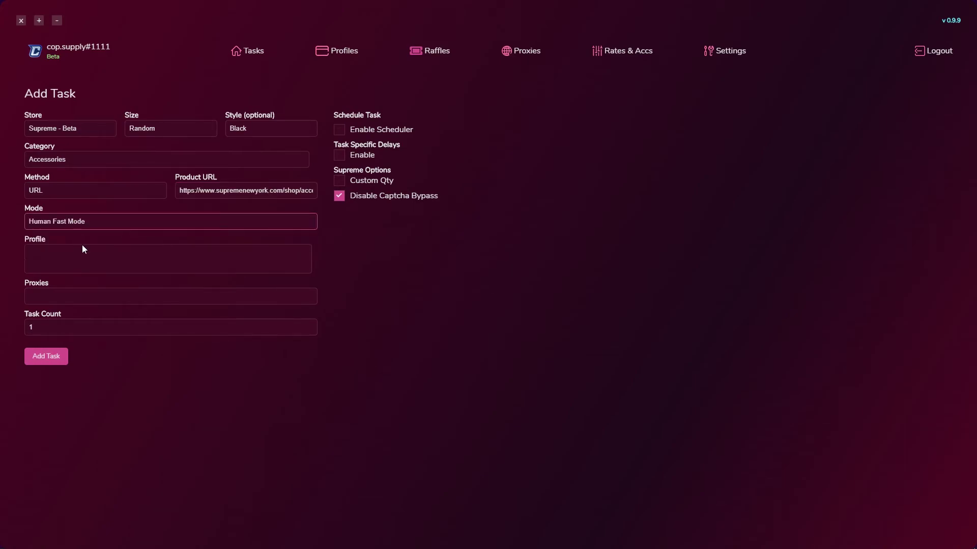
pyautogui.click(78, 255)
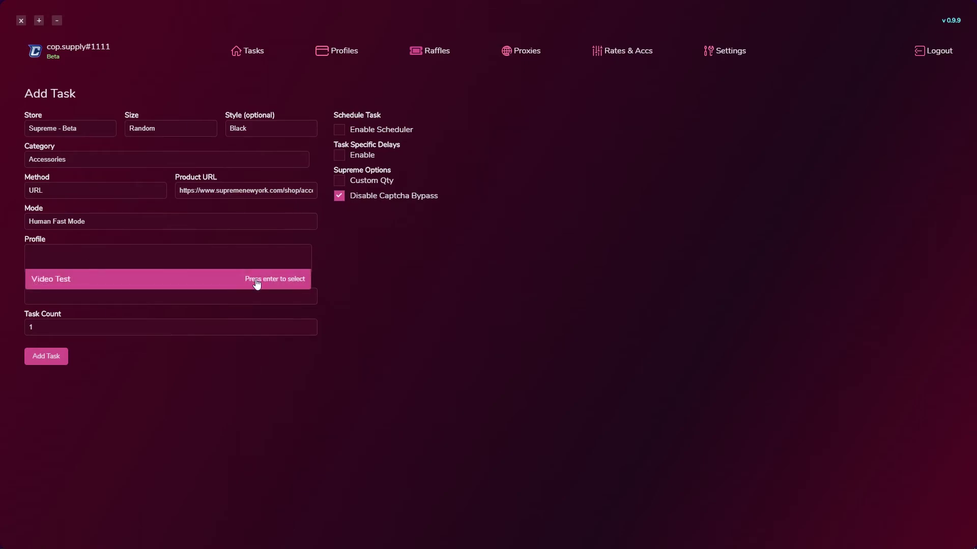
pyautogui.click(128, 279)
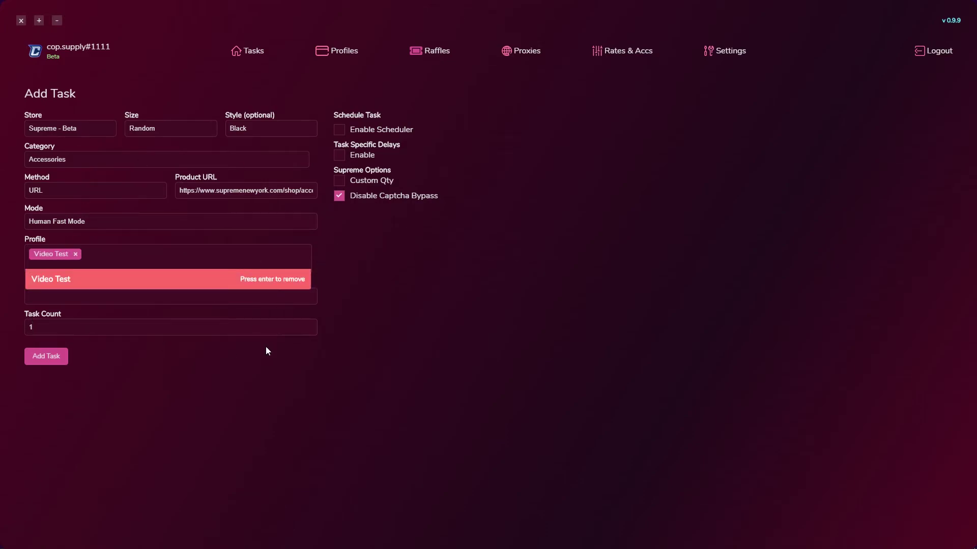
pyautogui.click(122, 297)
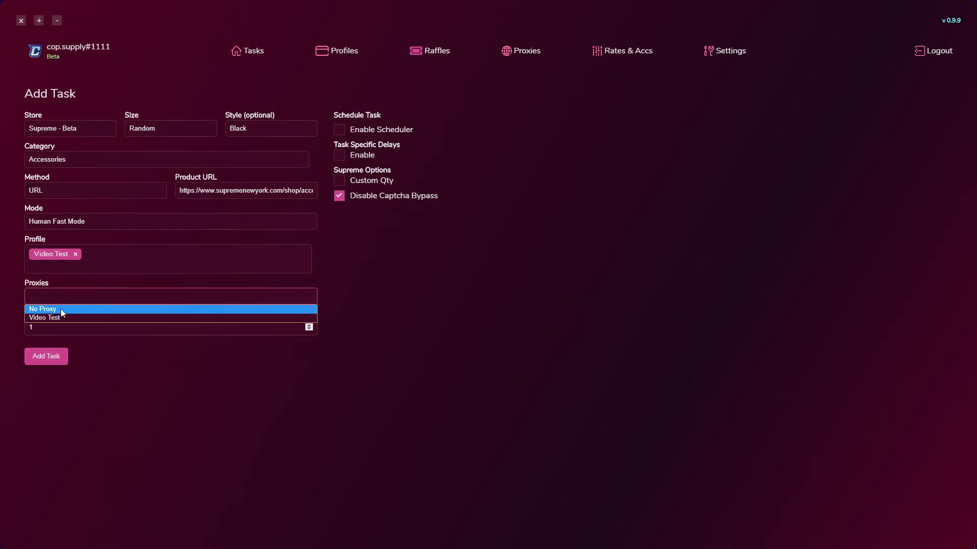
pyautogui.click(100, 310)
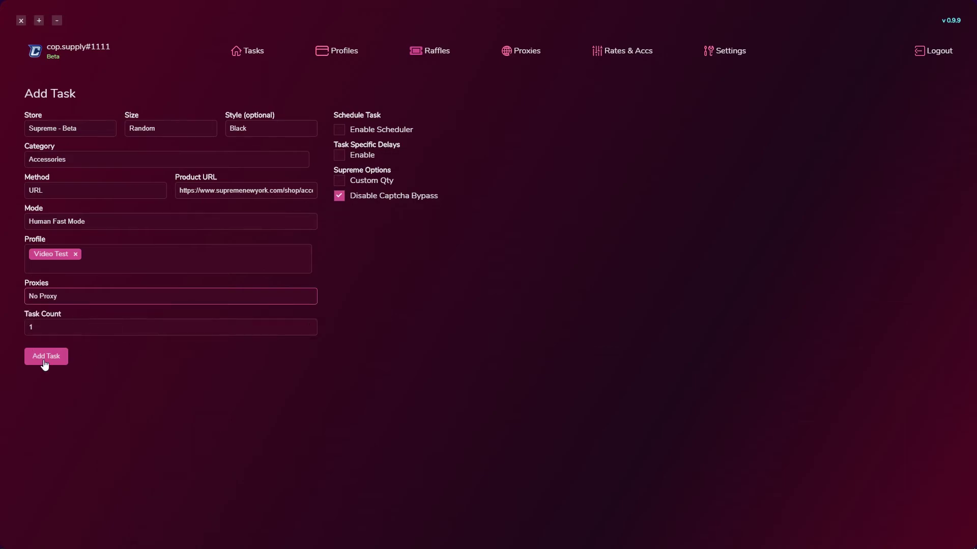
pyautogui.click(308, 325)
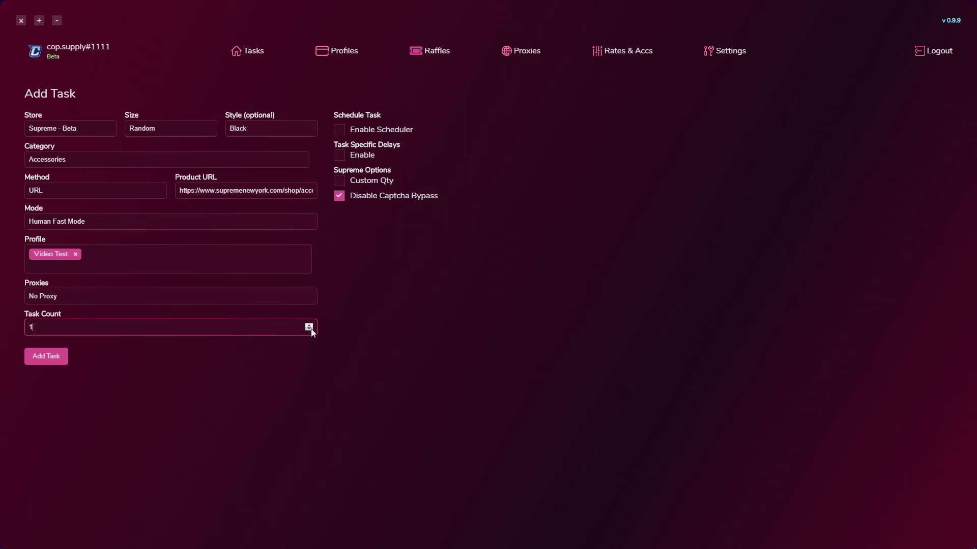
pyautogui.click(43, 357)
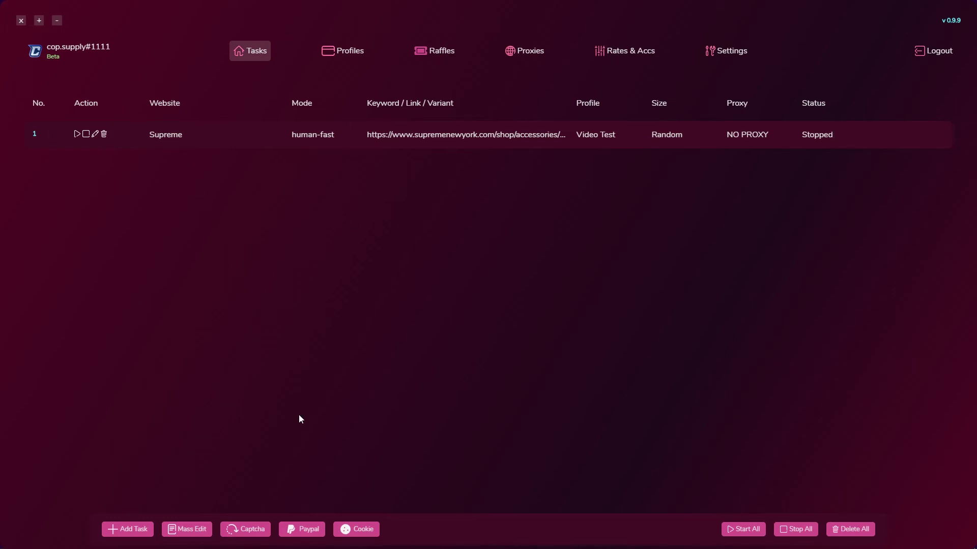
# Open the Kilo Captcha harvester, add a second tab, then close it to keep one tab
pyautogui.click(252, 530)
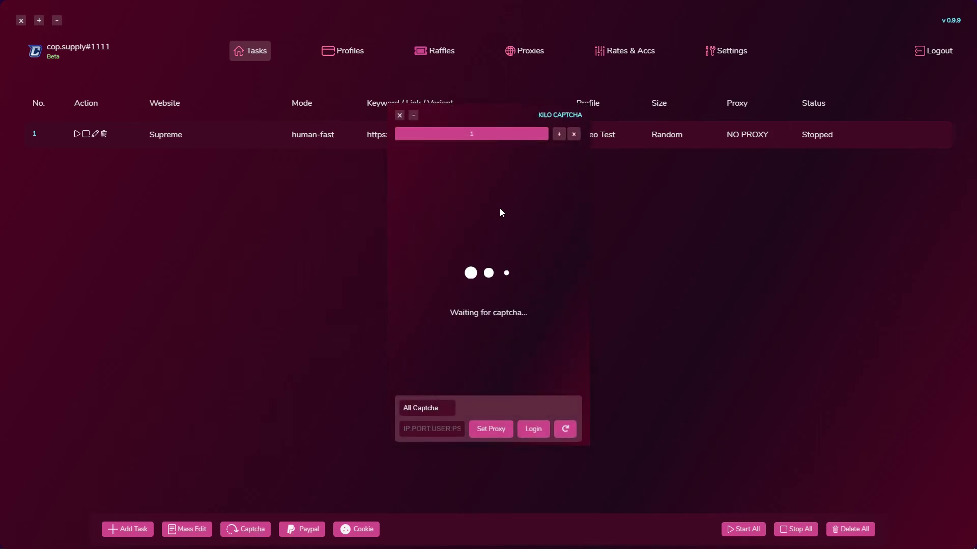
pyautogui.moveTo(489, 145); pyautogui.dragTo(486, 108)
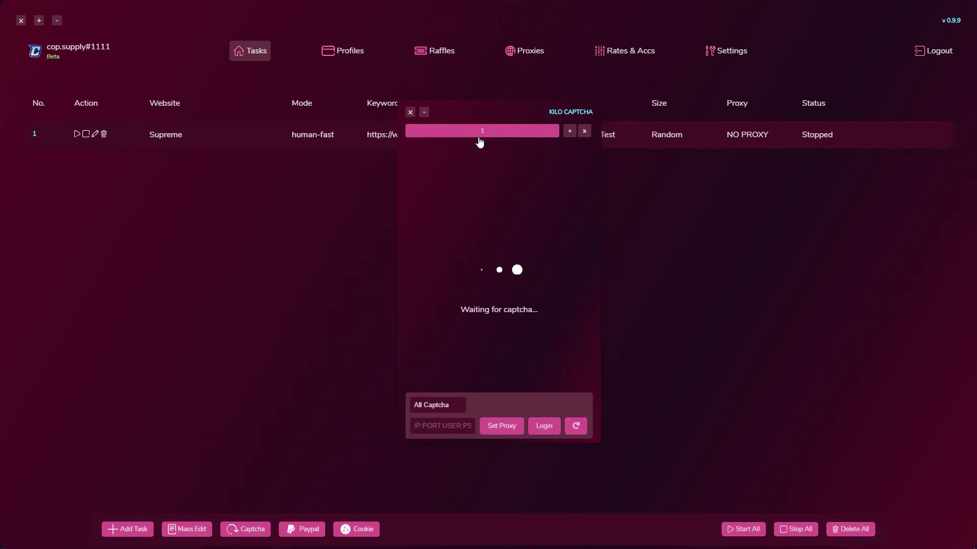
pyautogui.click(570, 132)
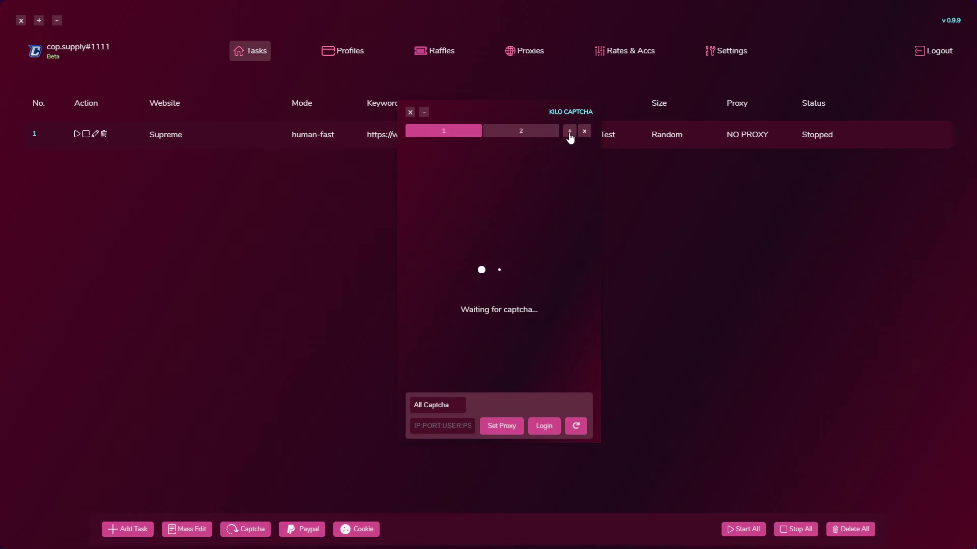
pyautogui.click(522, 133)
pyautogui.click(458, 135)
pyautogui.click(487, 136)
pyautogui.click(456, 135)
pyautogui.click(527, 138)
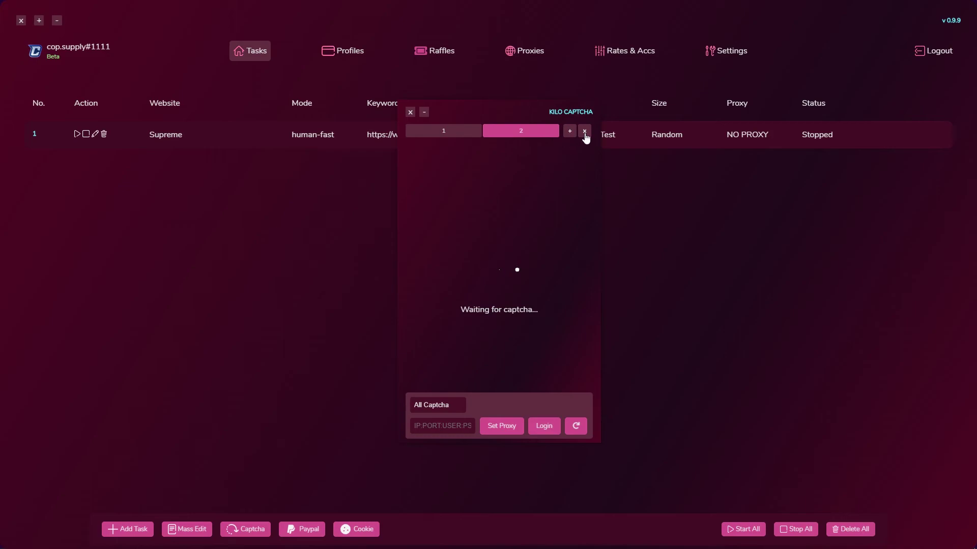
pyautogui.click(584, 133)
pyautogui.click(511, 133)
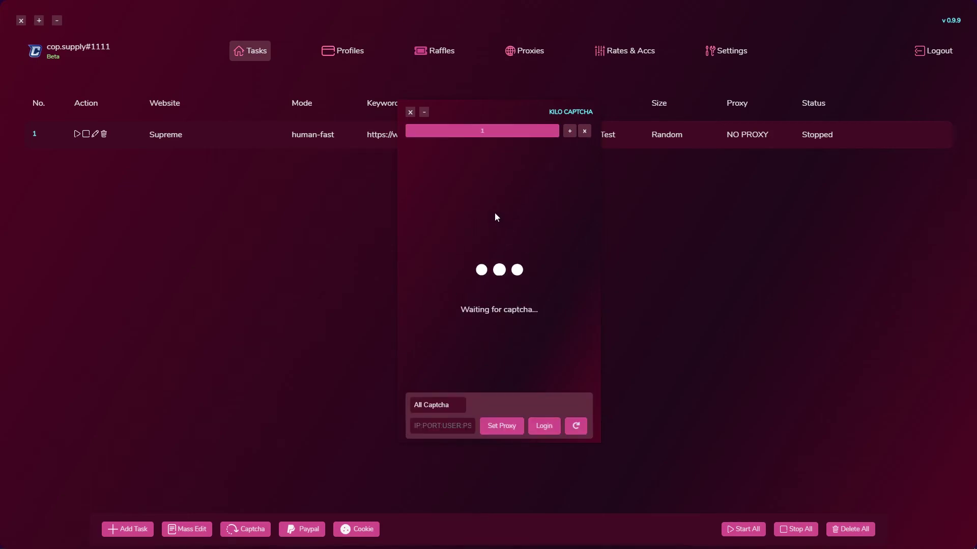
# Keep All Captcha as the type, dismiss Google sign-in, and move the harvester beside the task list
pyautogui.click(444, 404)
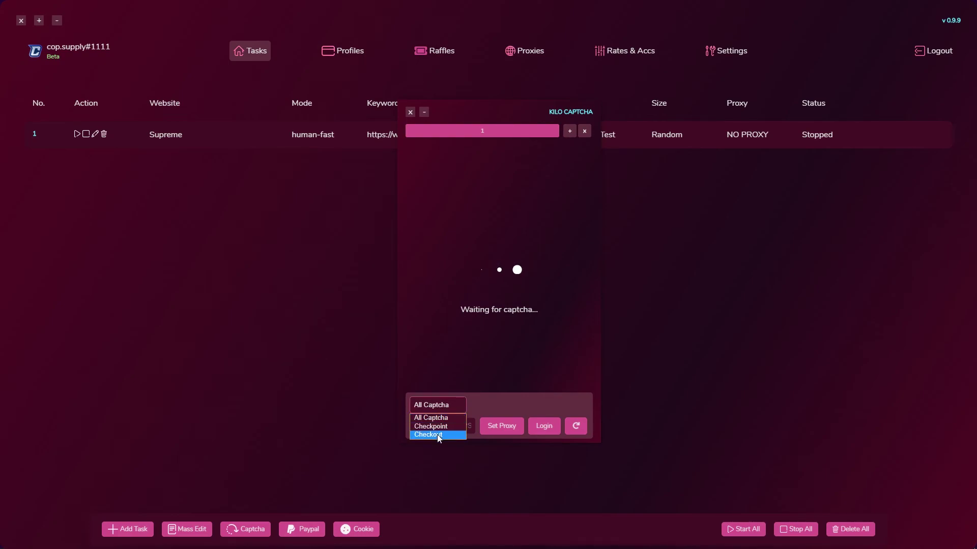
pyautogui.click(437, 419)
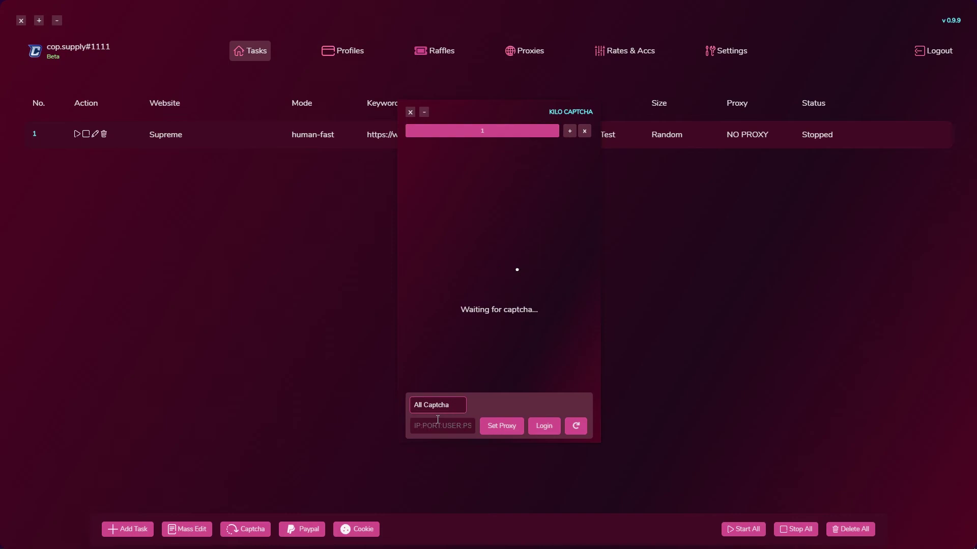
pyautogui.click(438, 427)
pyautogui.click(544, 427)
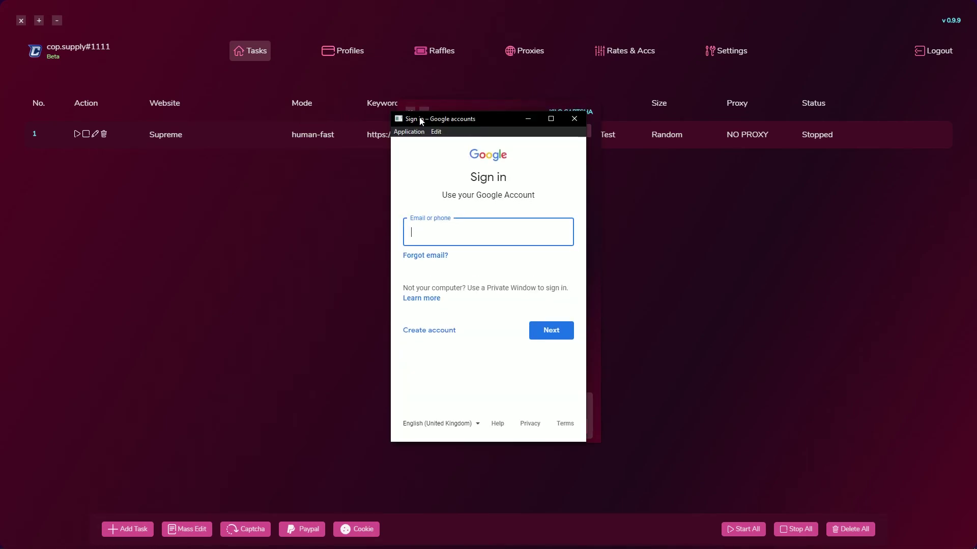
pyautogui.click(569, 122)
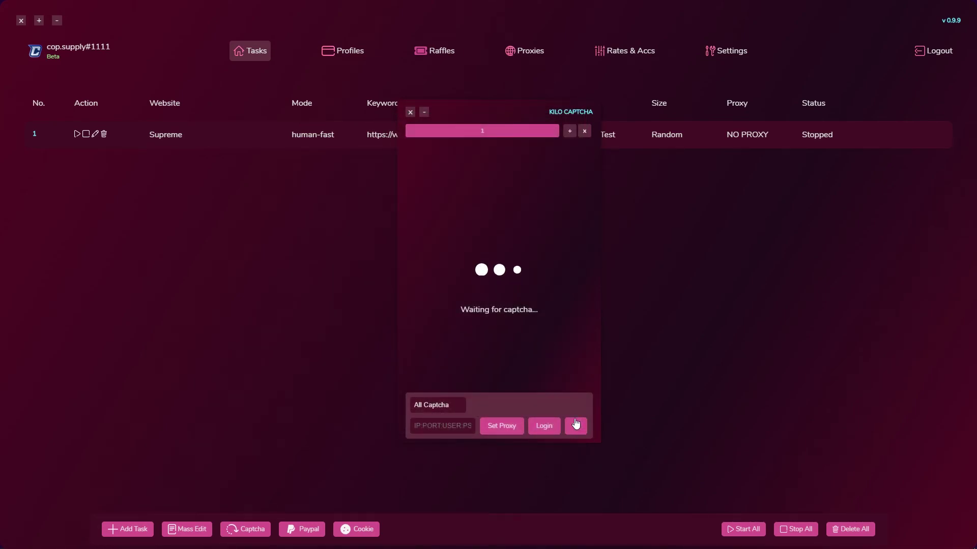
pyautogui.moveTo(499, 116); pyautogui.dragTo(677, 68)
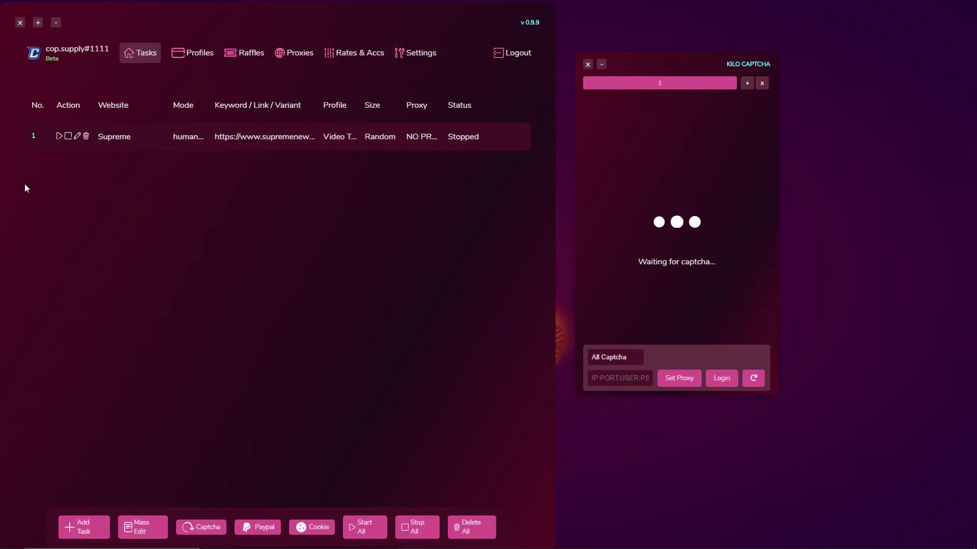
# Nudge the harvester right, then open the Supreme task and save it unchanged
pyautogui.moveTo(677, 68); pyautogui.dragTo(671, 63)
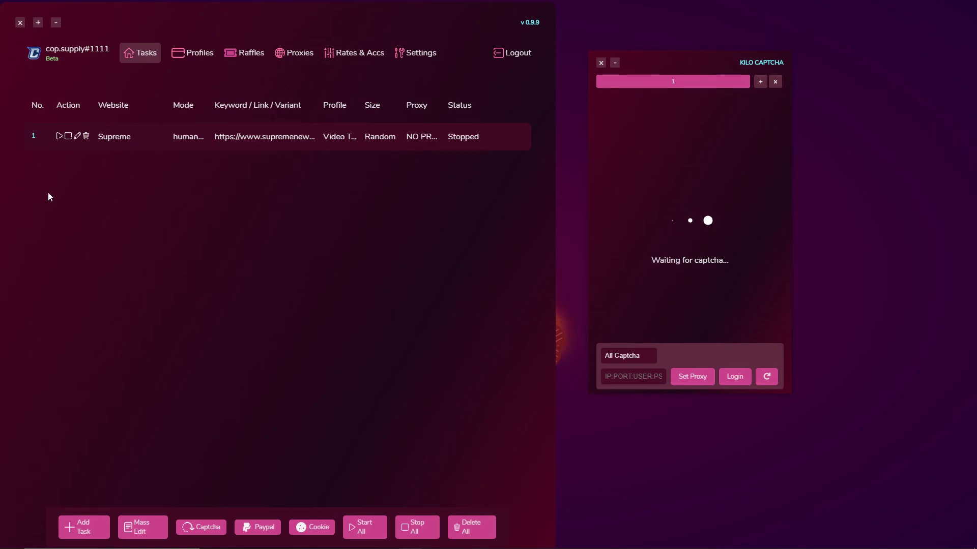
pyautogui.click(78, 137)
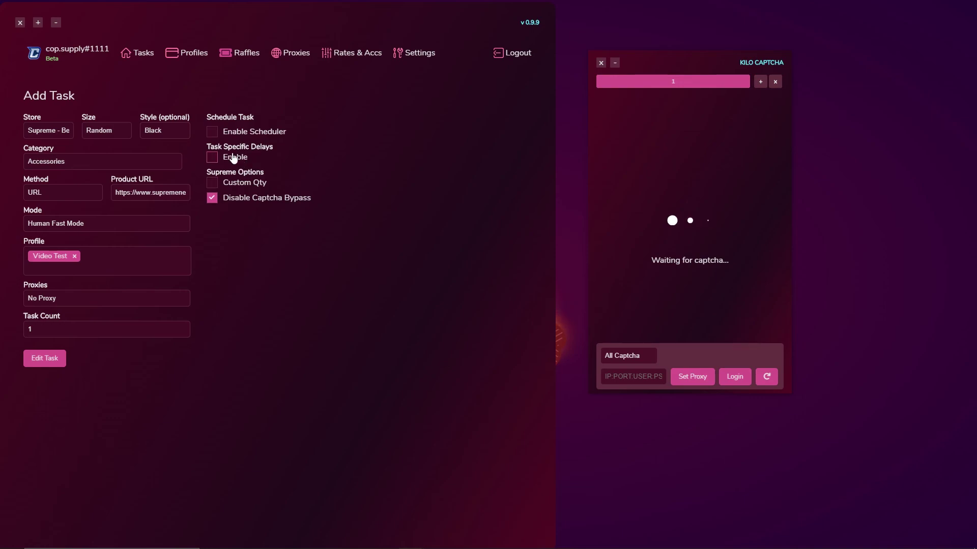
pyautogui.click(47, 359)
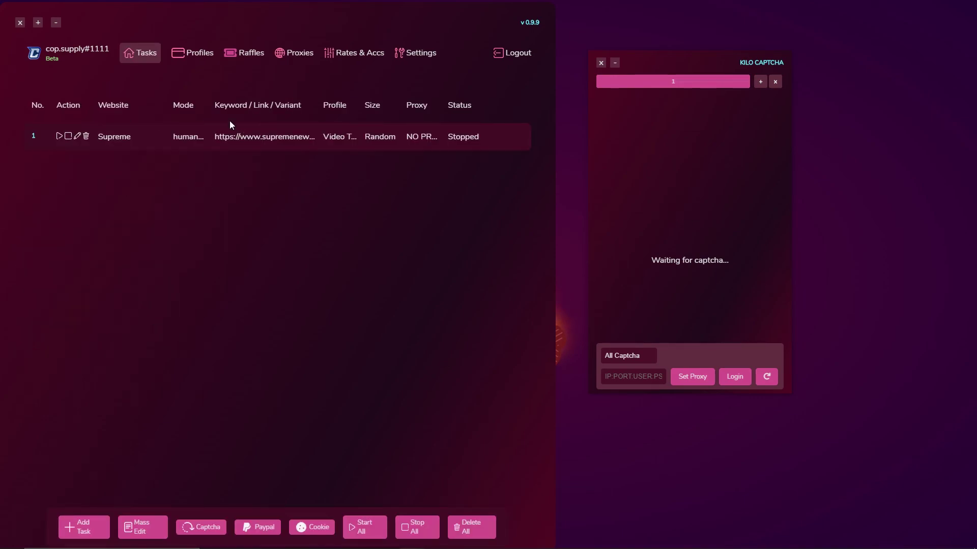
# Duplicate the Supreme task, delete the copy, and reopen the original for editing
pyautogui.doubleClick(157, 147)
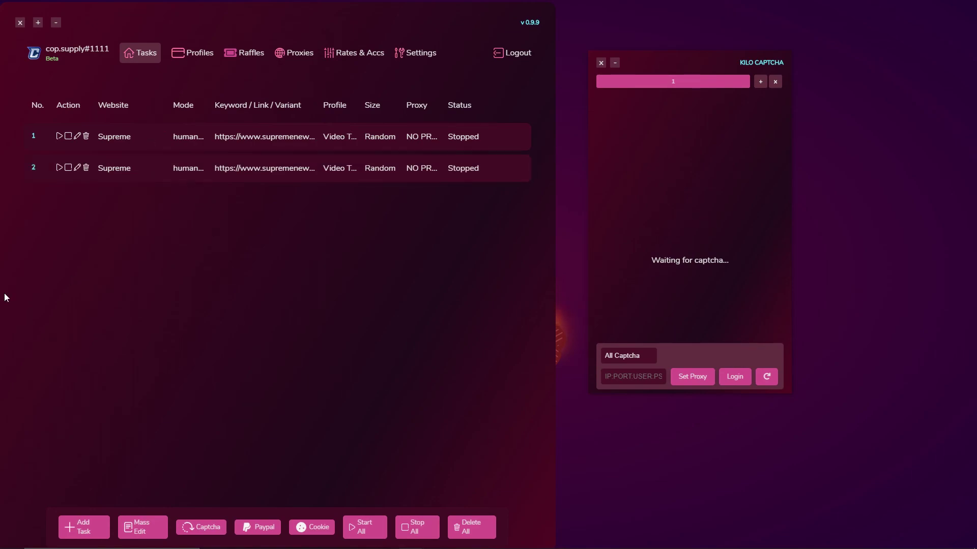
pyautogui.click(86, 167)
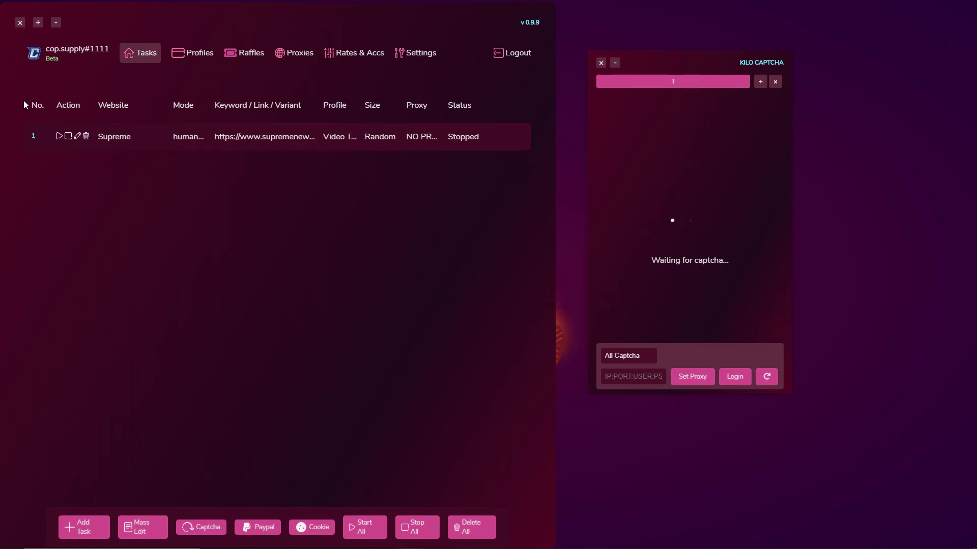
pyautogui.click(77, 136)
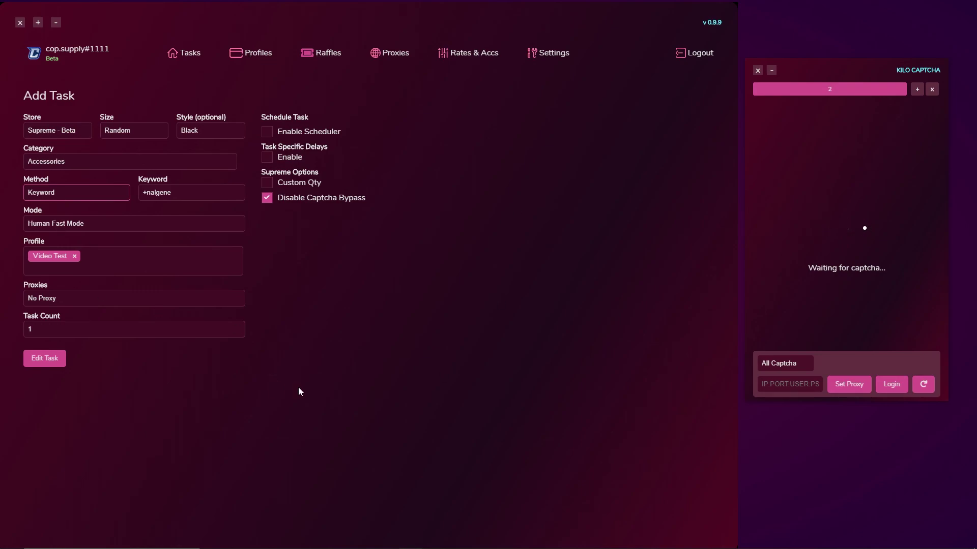
# Change the task method to Keyword, enter +nalgene as the keyword, and save the edit
pyautogui.click(121, 192)
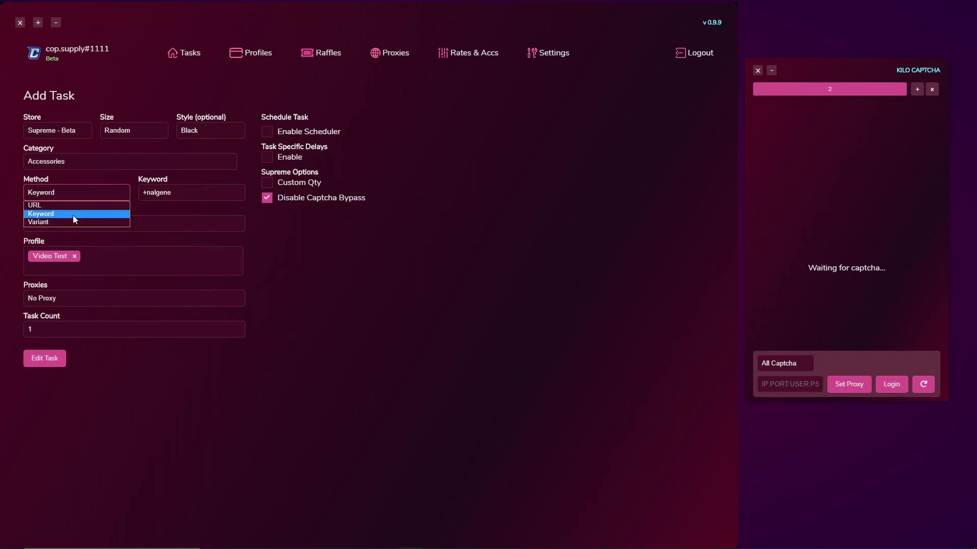
pyautogui.click(101, 214)
pyautogui.press('Tab')
pyautogui.press('BackSpace')
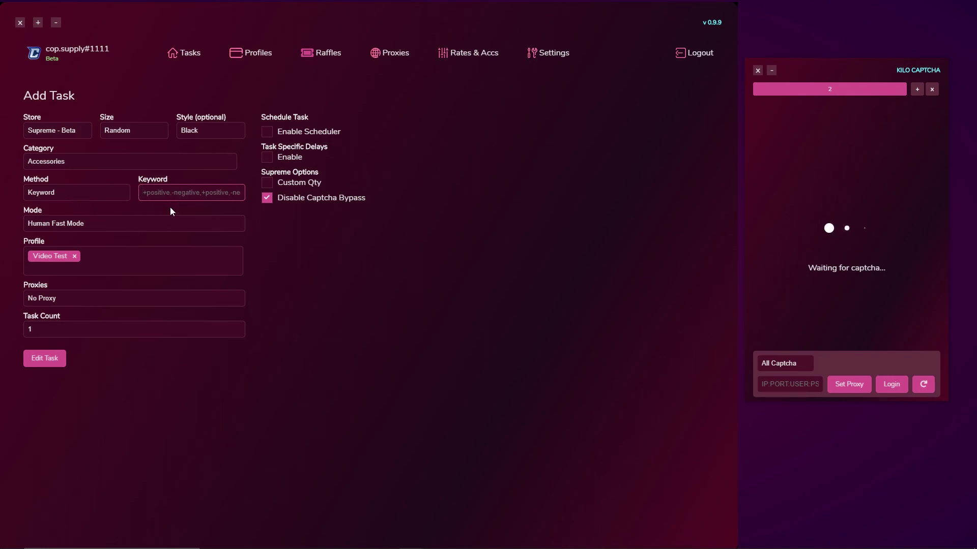
pyautogui.click(177, 185)
pyautogui.write('+nalgene')
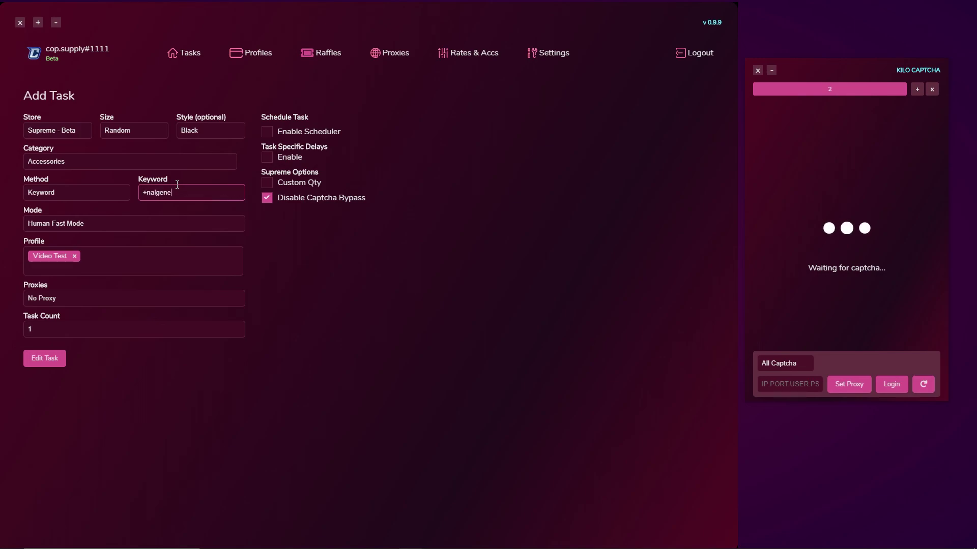
pyautogui.click(113, 193)
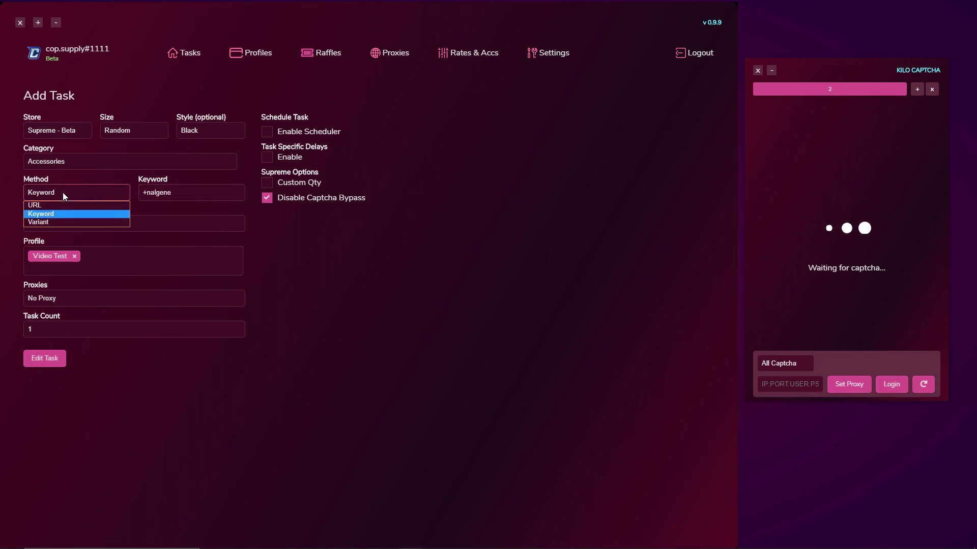
pyautogui.click(77, 212)
pyautogui.click(45, 358)
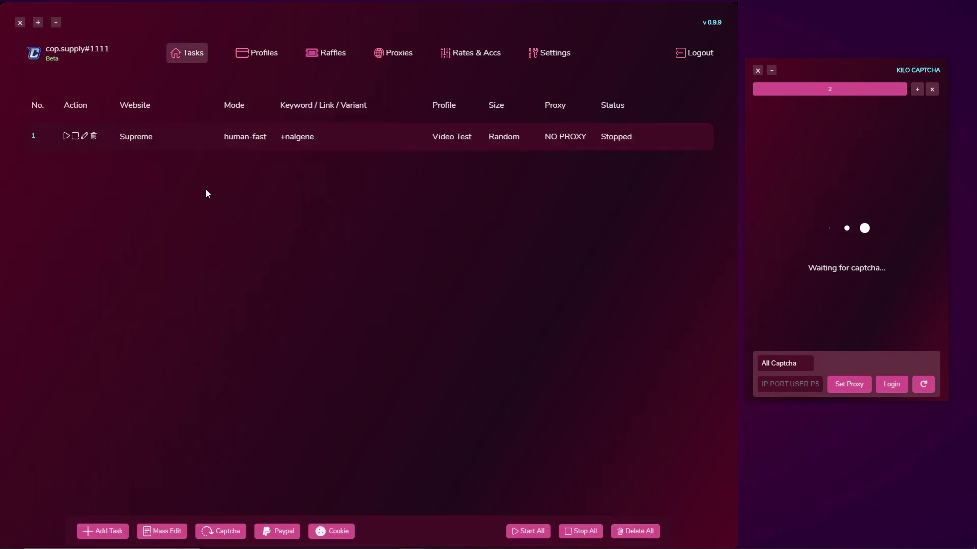
# Run the +nalgene task until it reaches Checking Out on the 32 oz. Bottle, then stop it
pyautogui.click(65, 137)
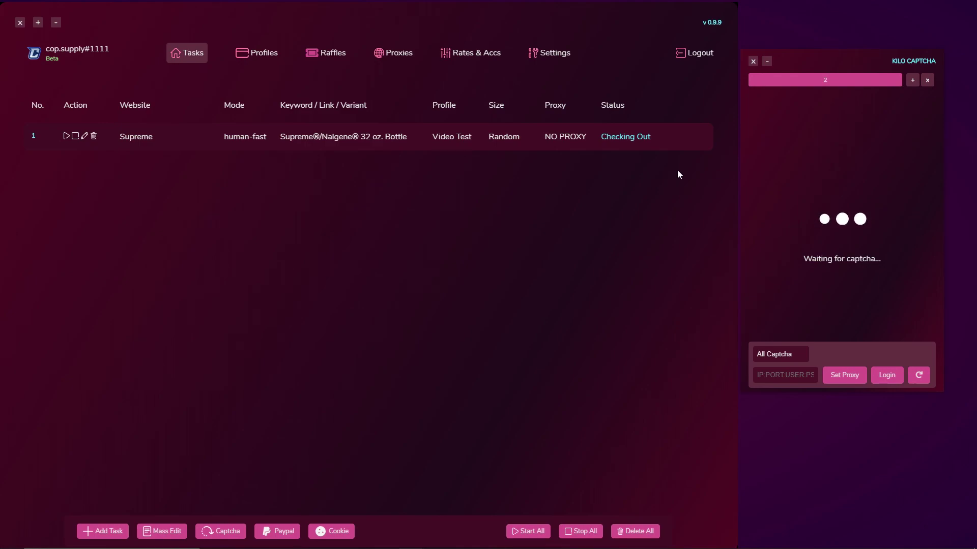
pyautogui.click(76, 136)
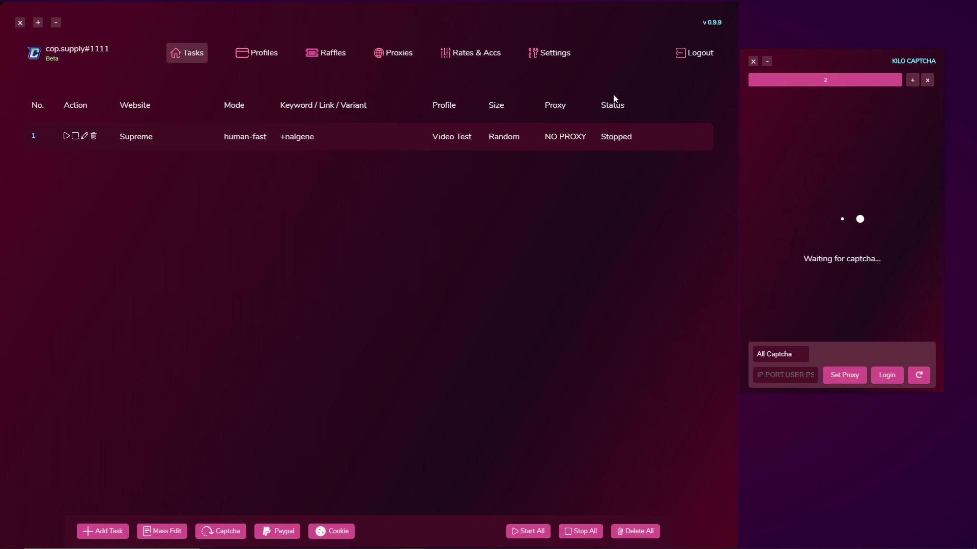
pyautogui.moveTo(670, 342); pyautogui.dragTo(664, 340)
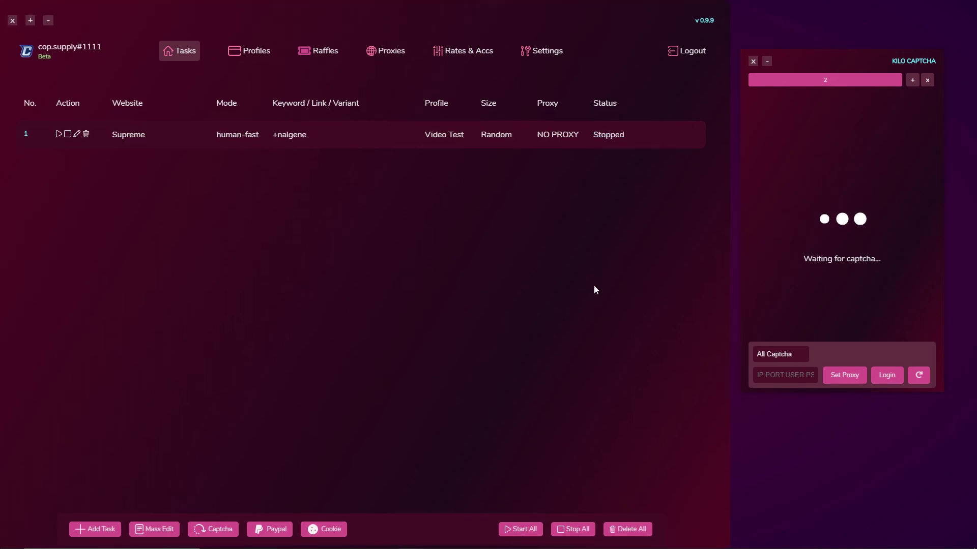